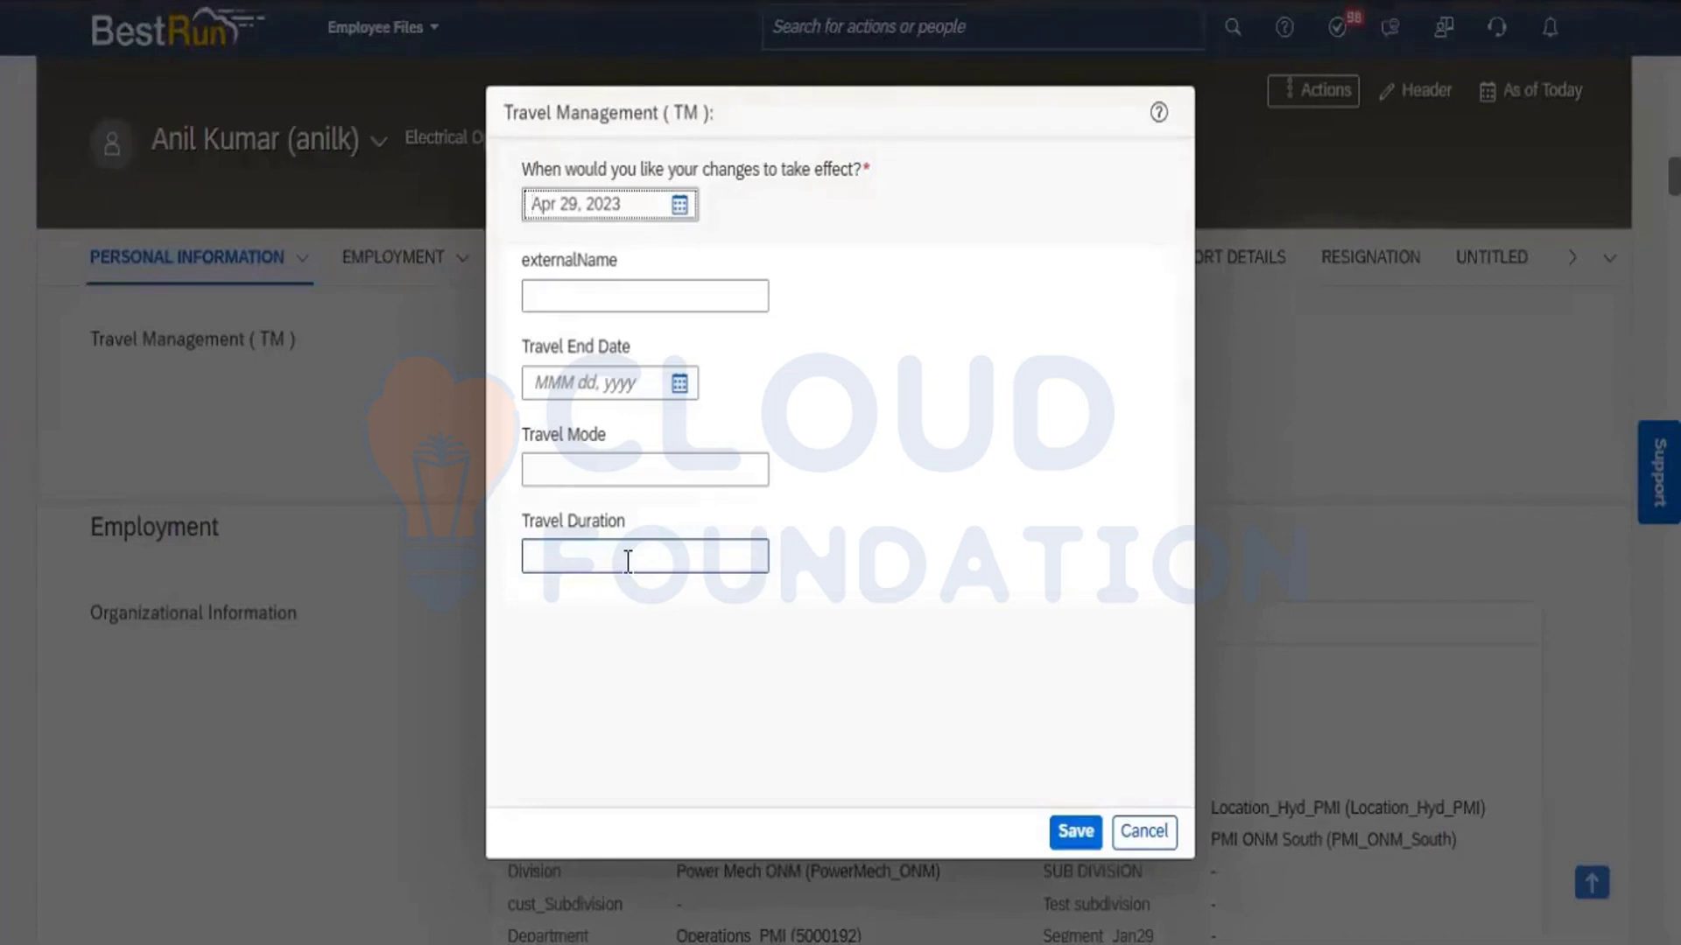
# Close the Travel Management form without saving and open Picklist Center from the Admin Center by searching for picklist.
pyautogui.click(583, 464)
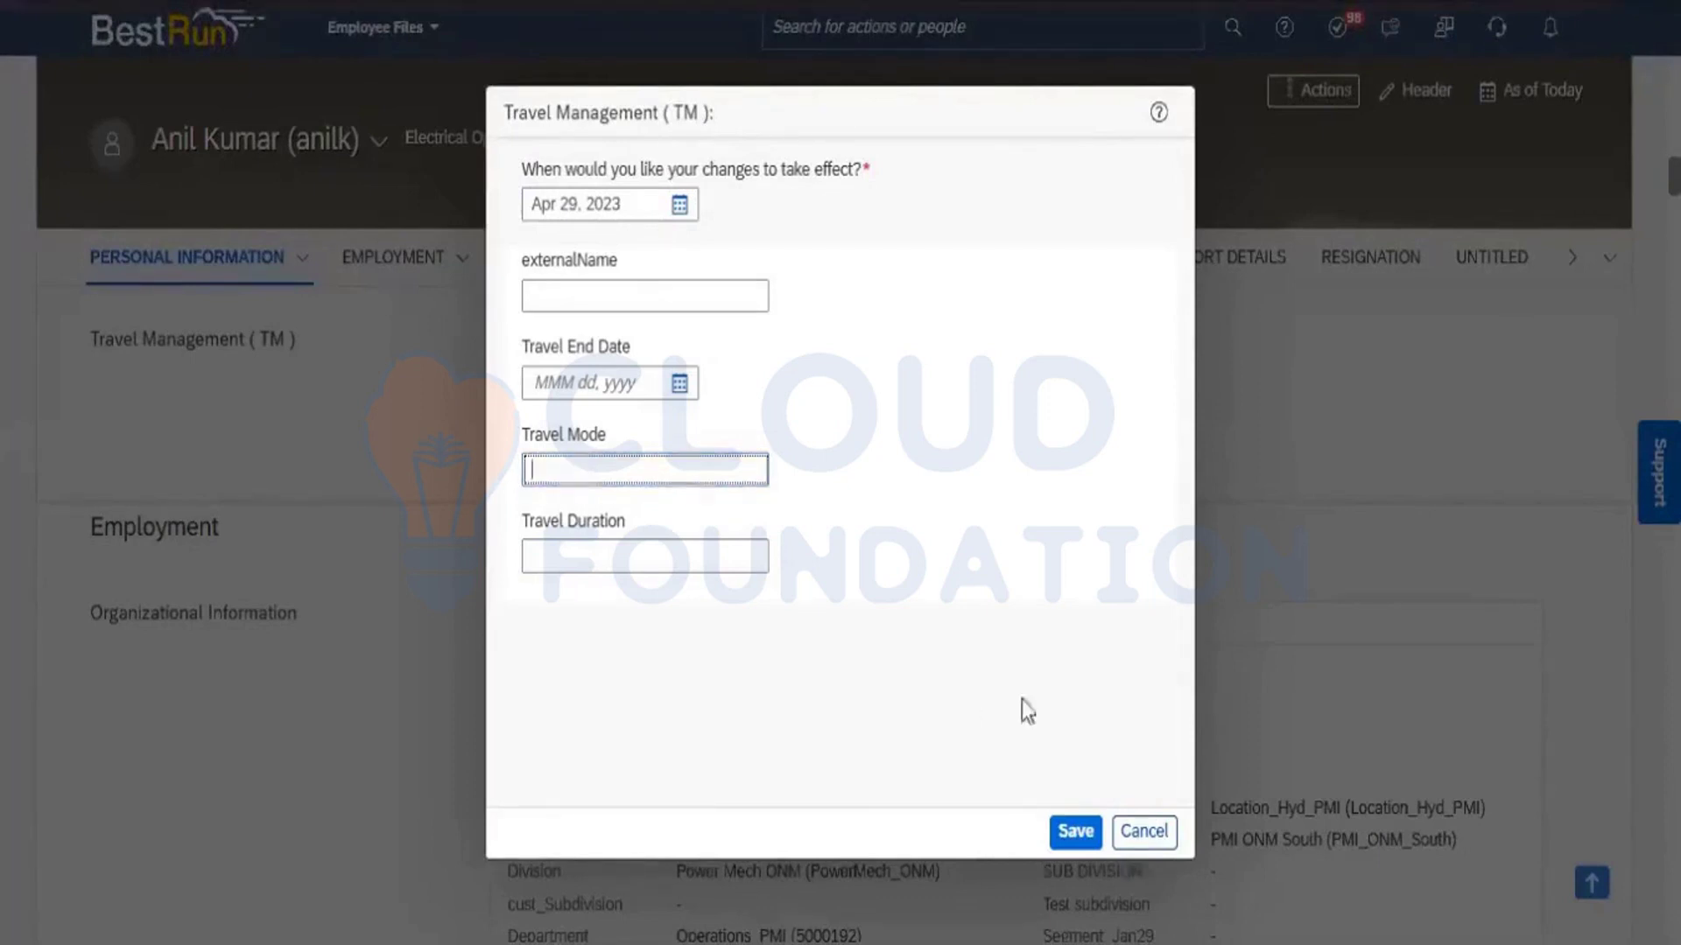
pyautogui.click(1154, 833)
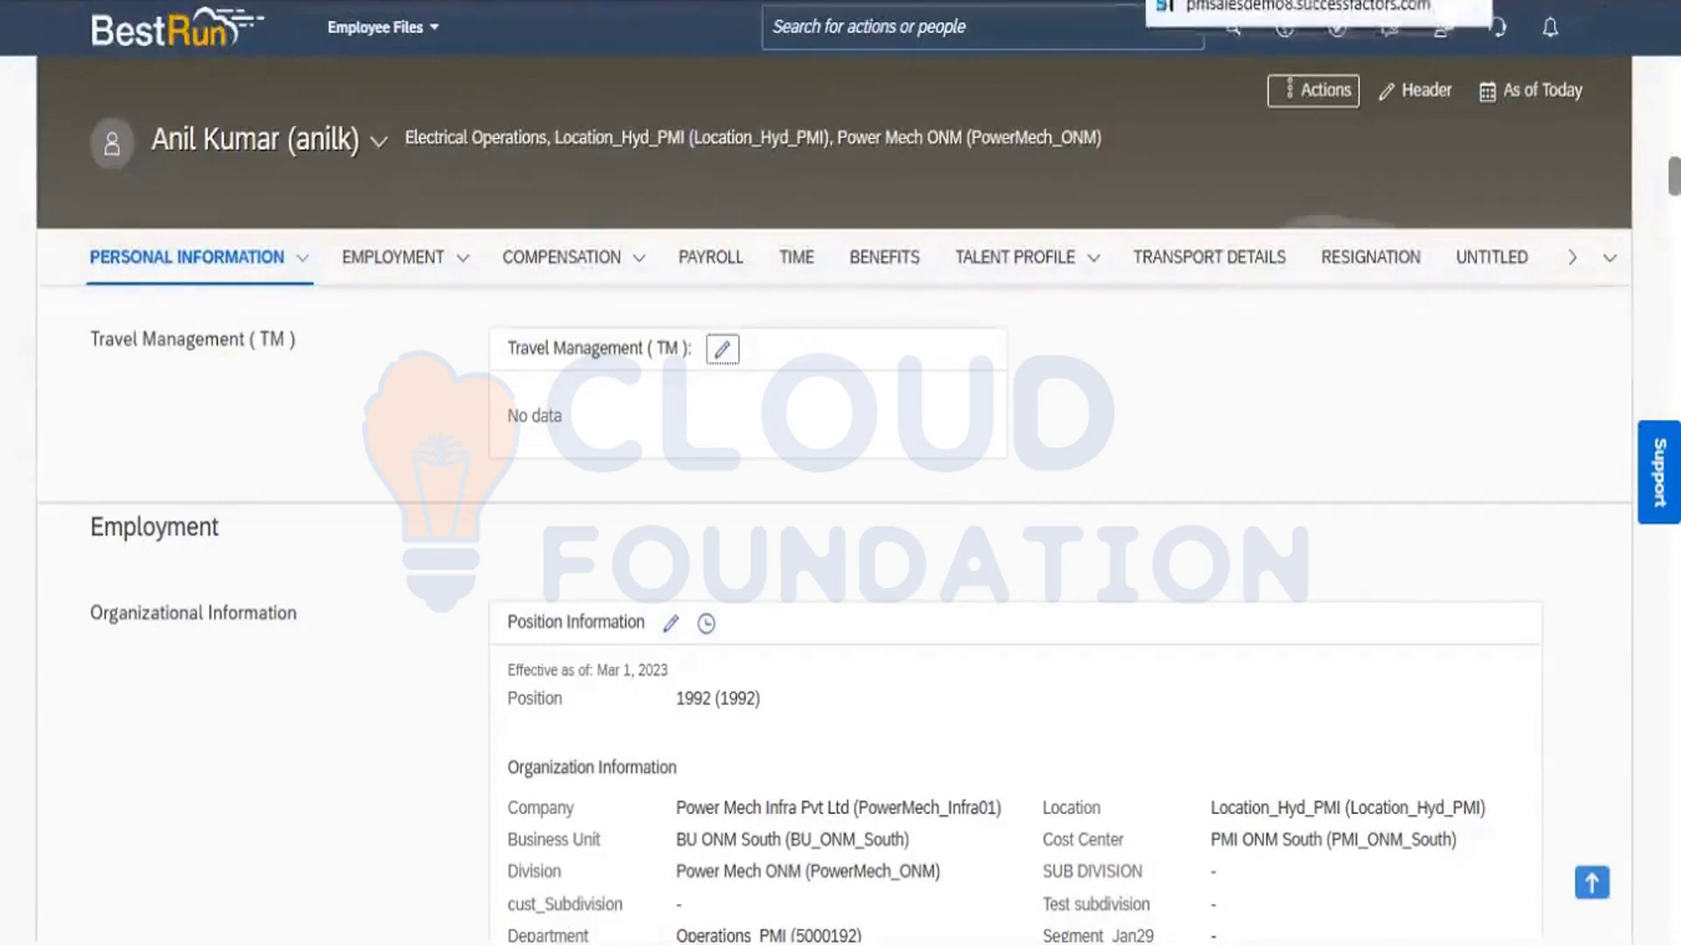
pyautogui.click(1225, 2)
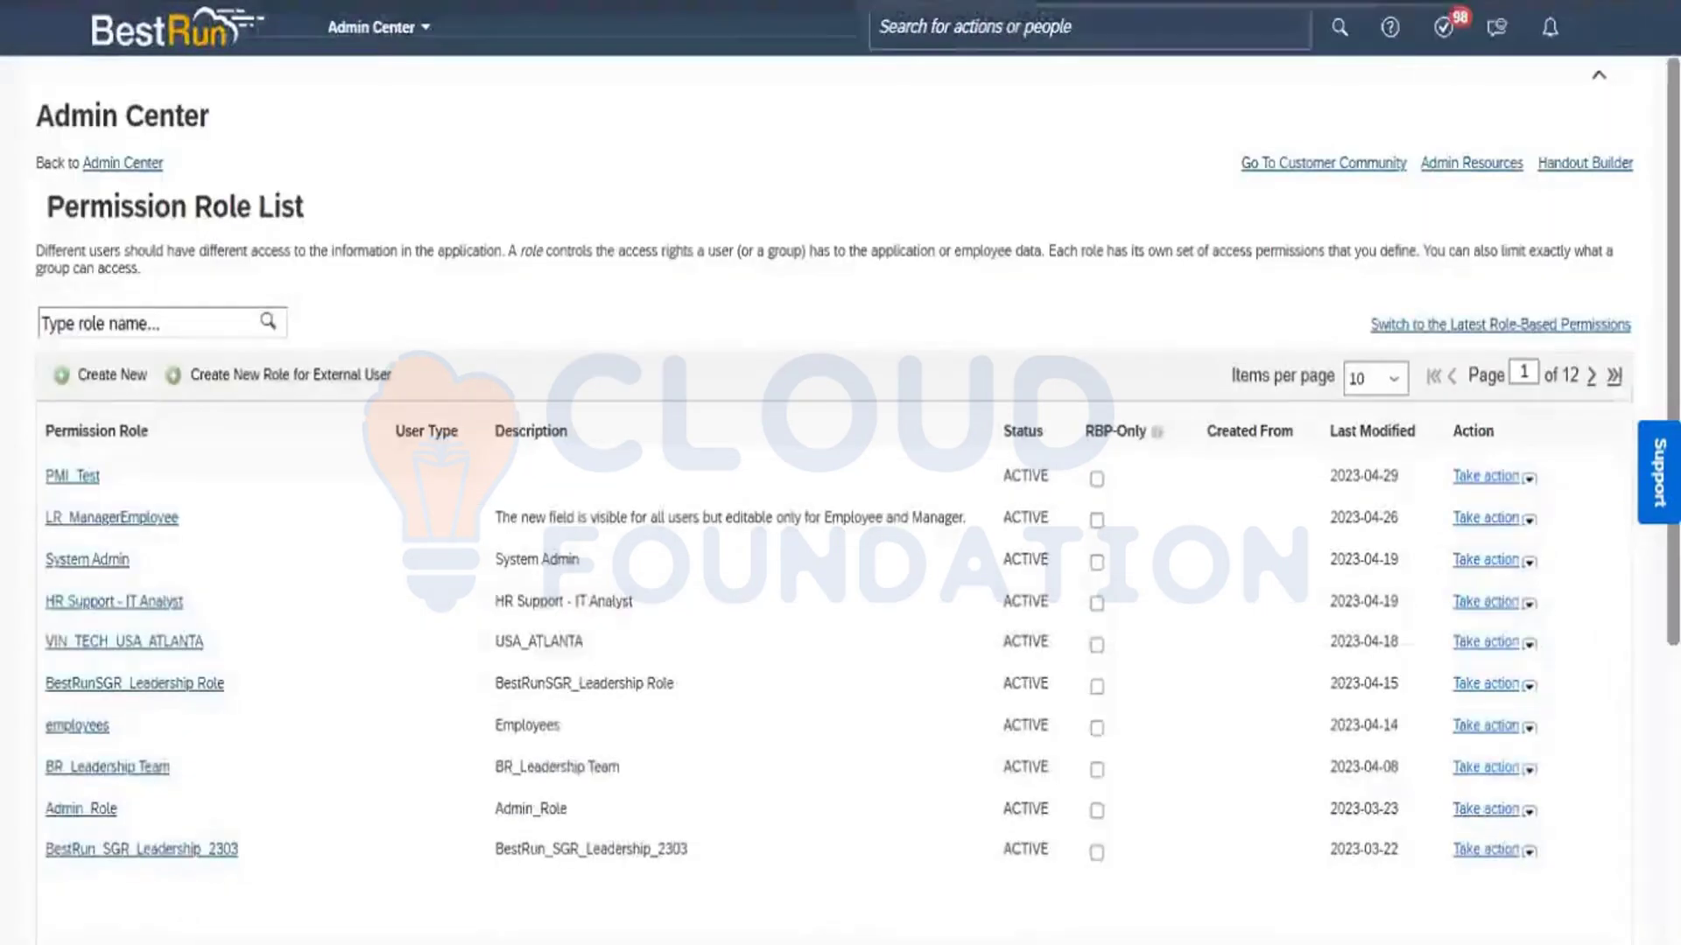
pyautogui.click(1043, 19)
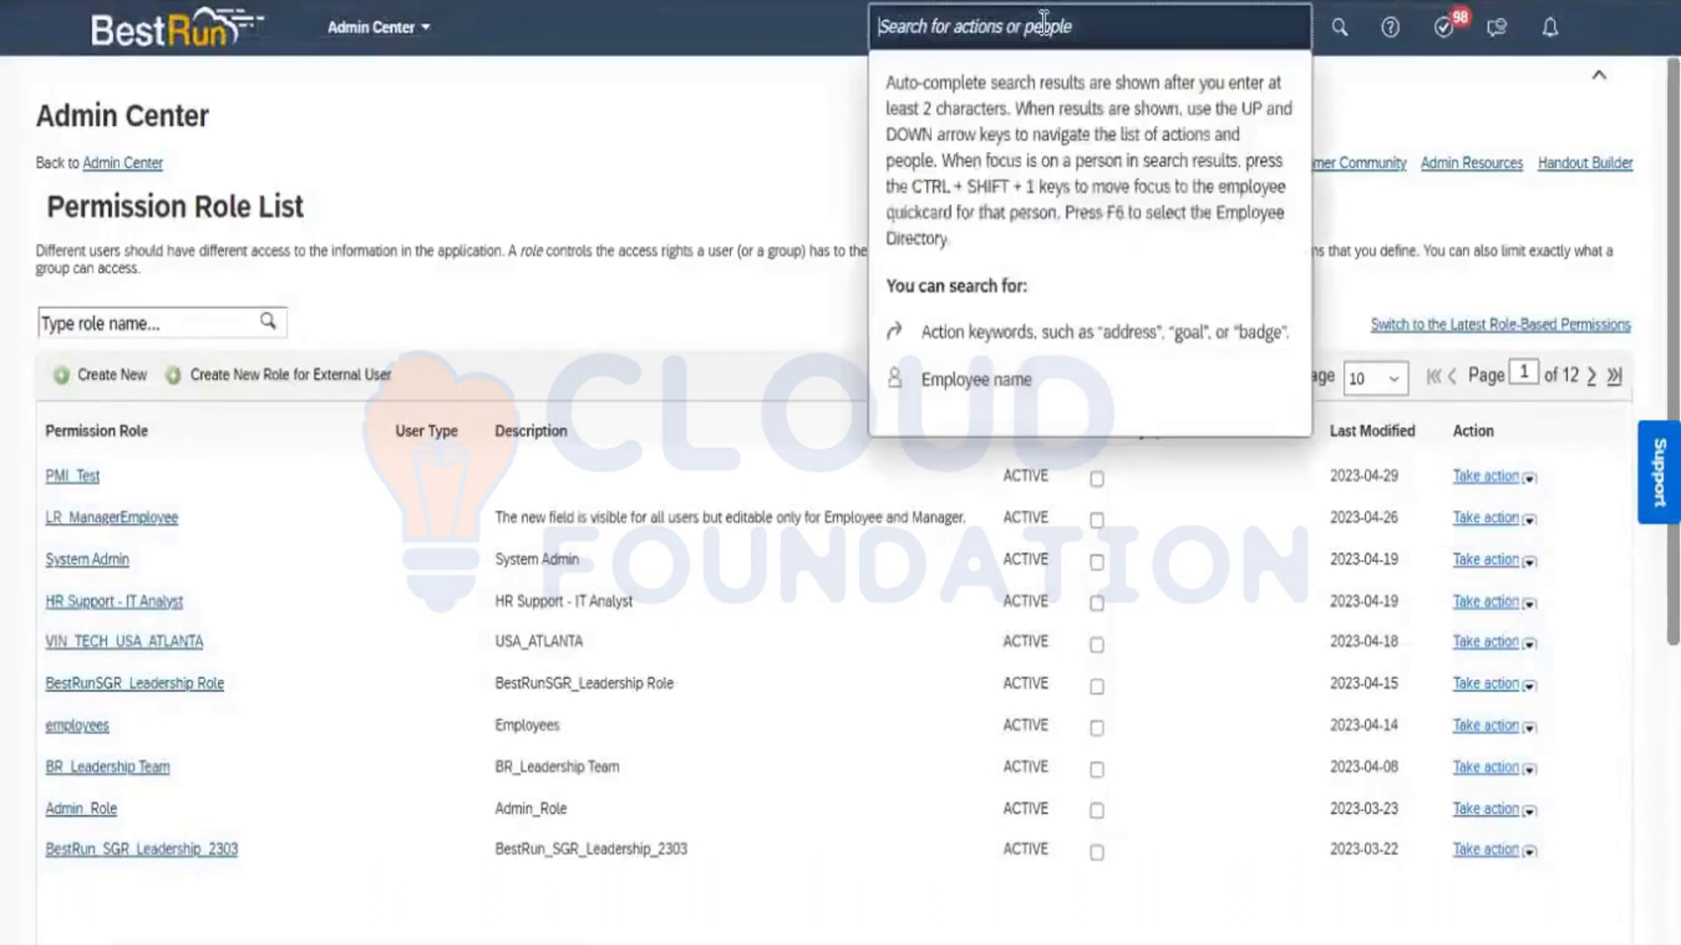
pyautogui.write('picklist')
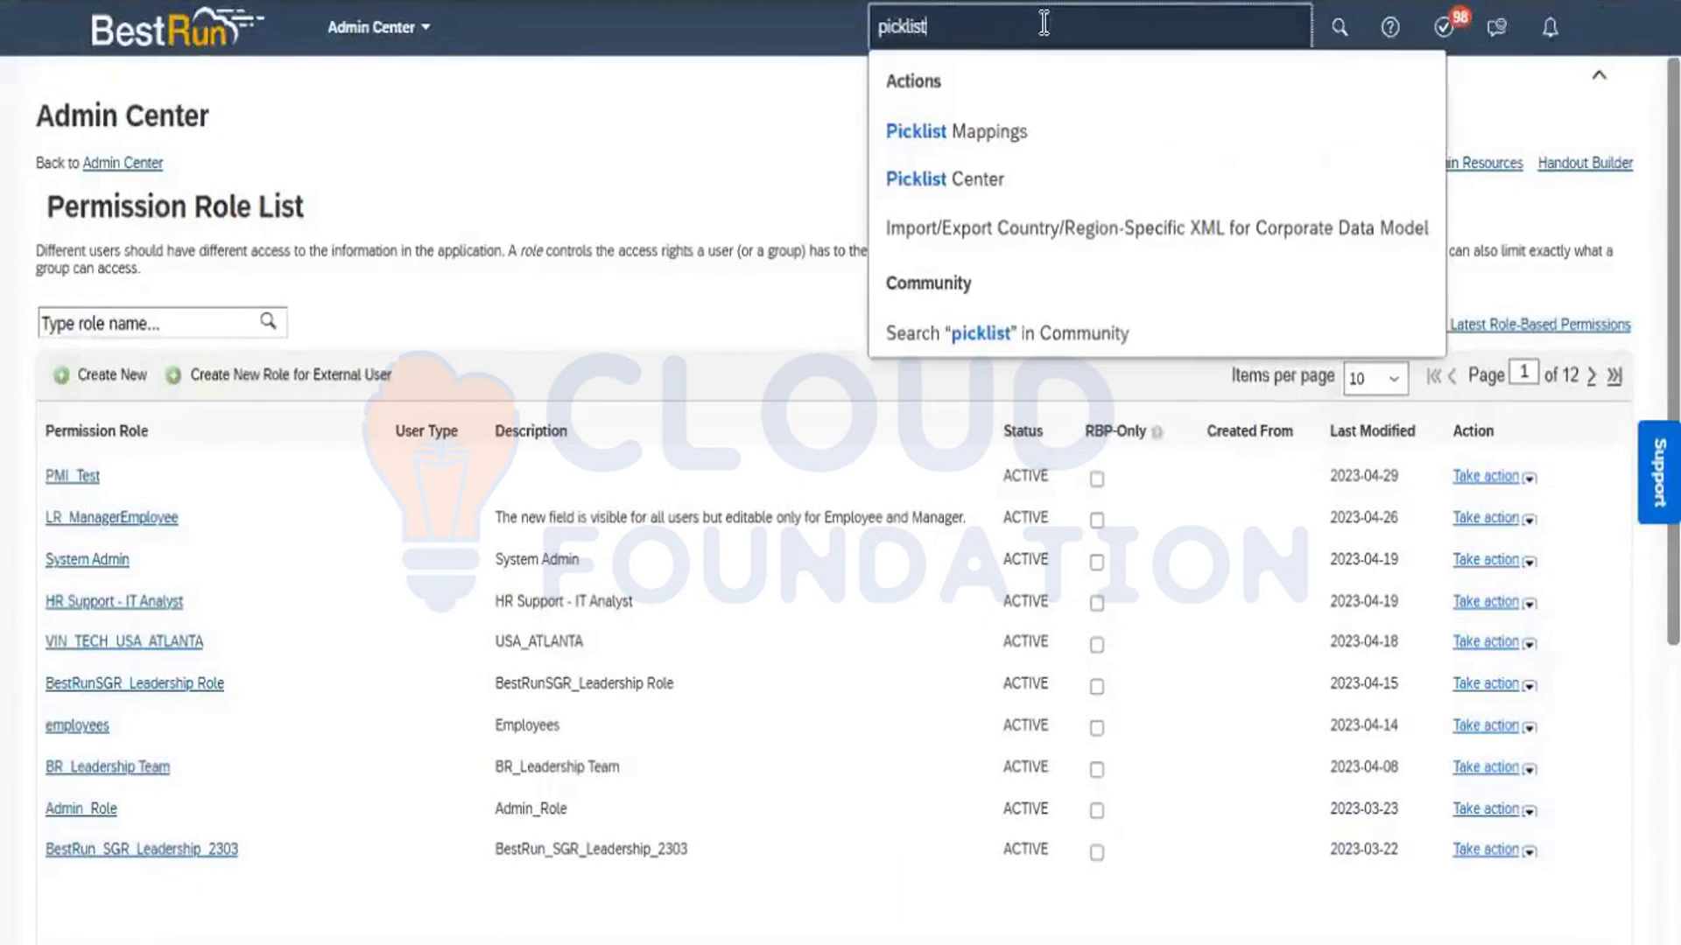
pyautogui.click(995, 180)
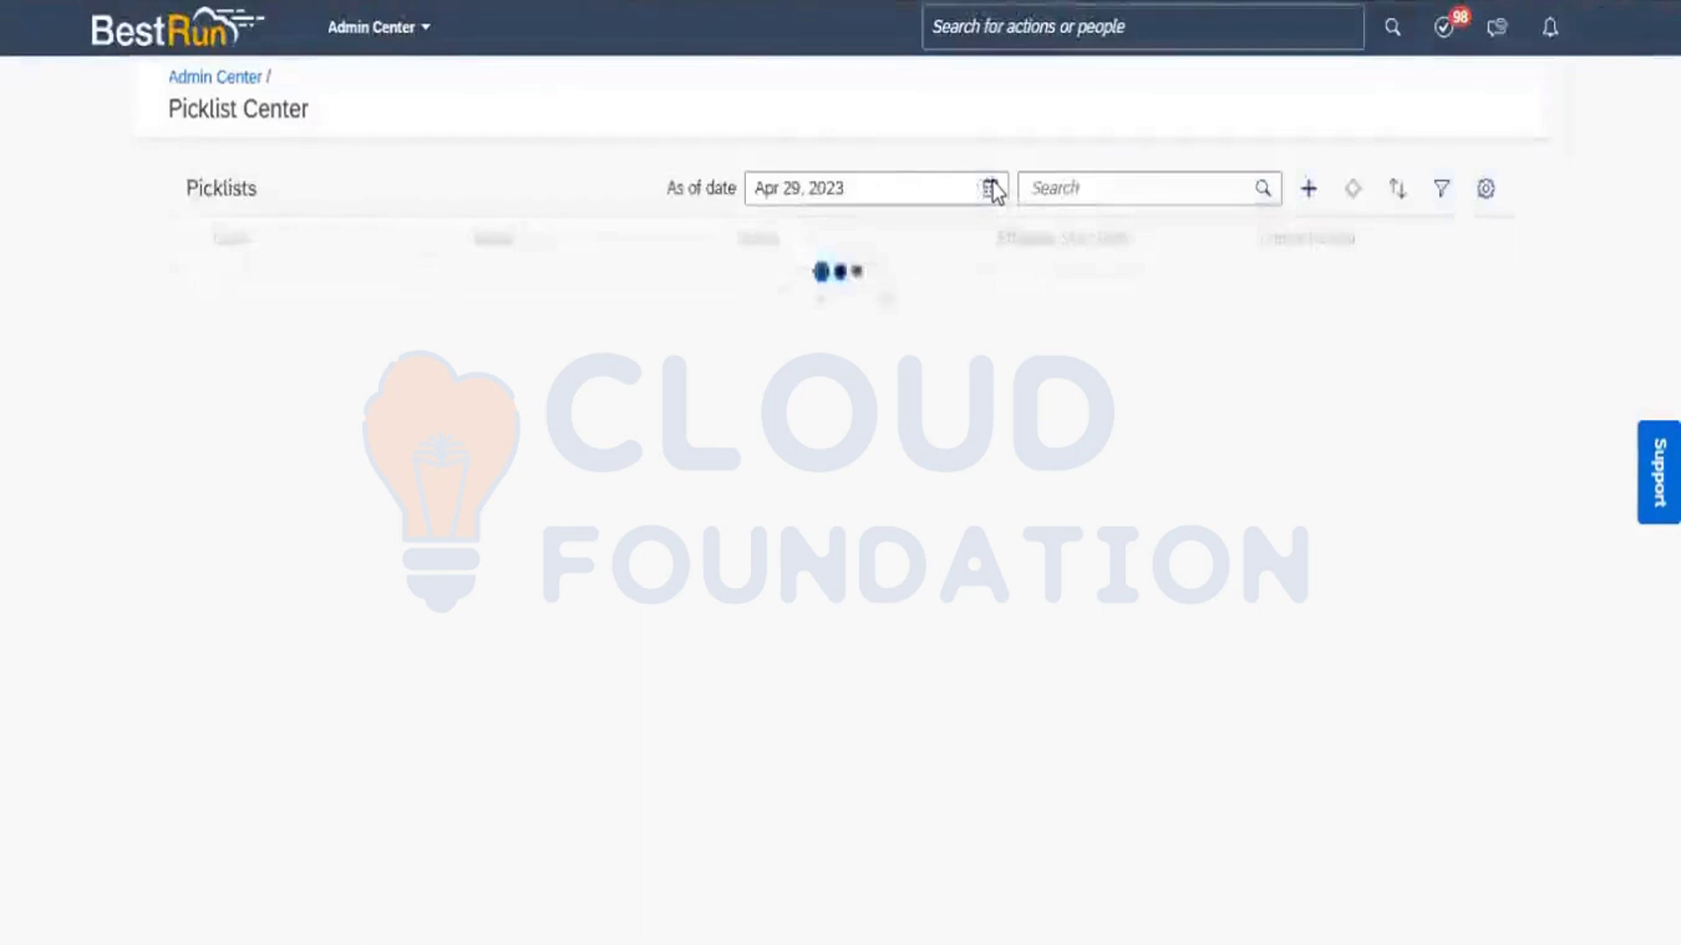
# Search the picklists for travel, open the active version of the picklist coded Travel Mode, and copy its code.
pyautogui.click(1095, 187)
pyautogui.write('tra')
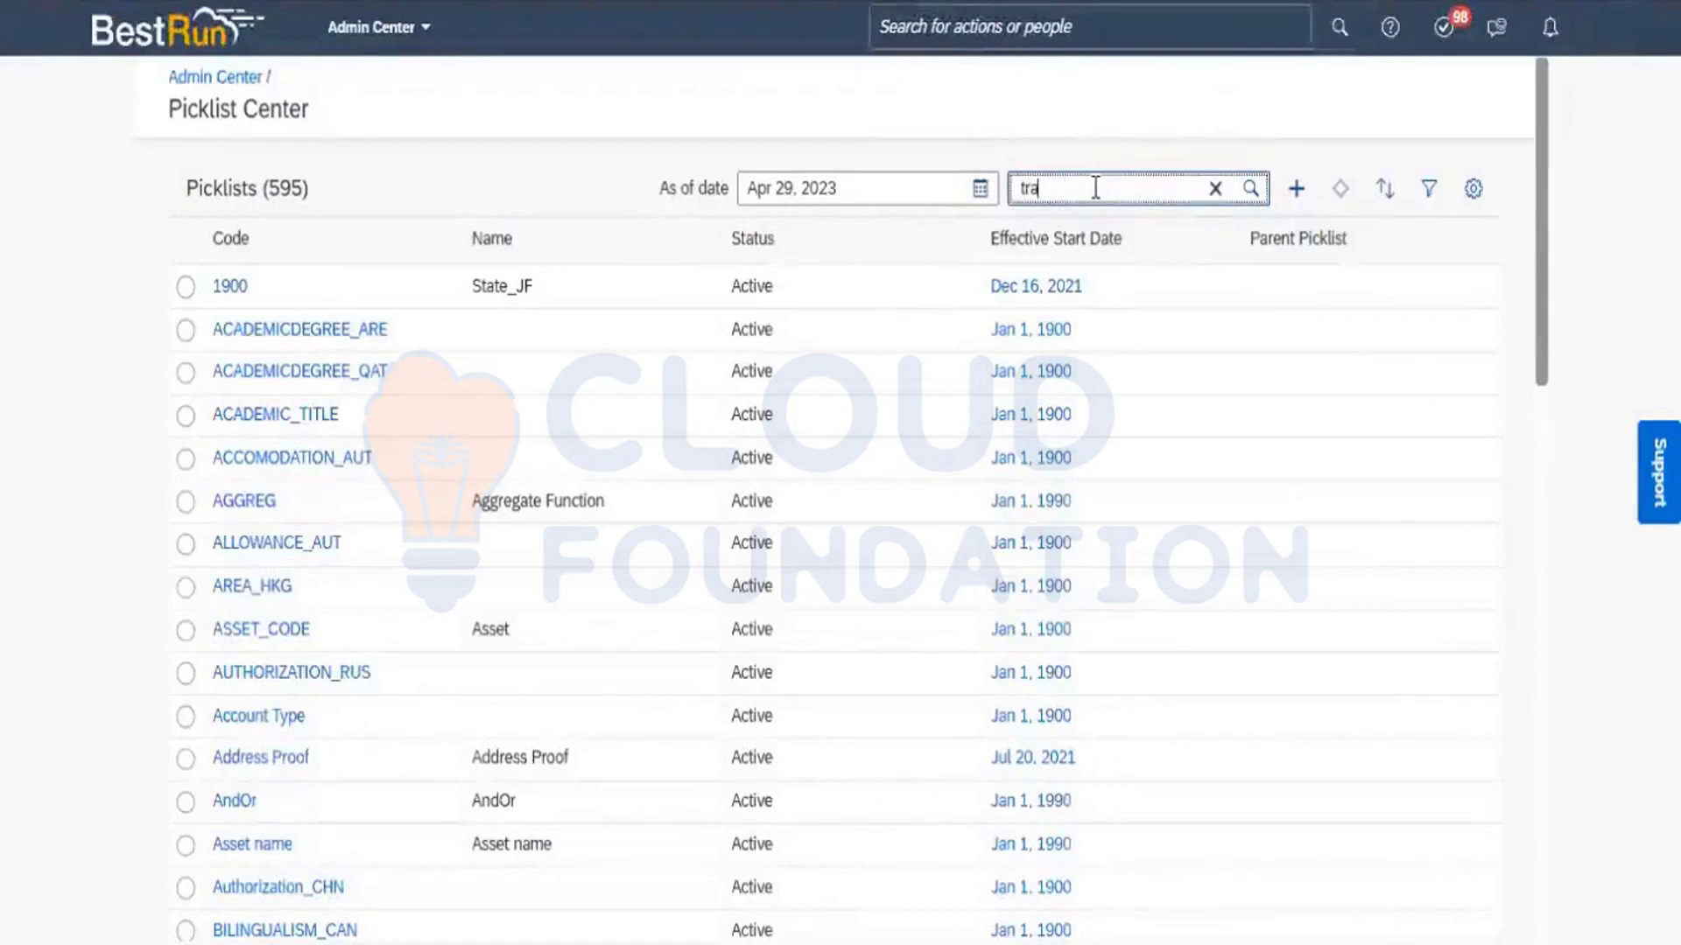
pyautogui.write('vel')
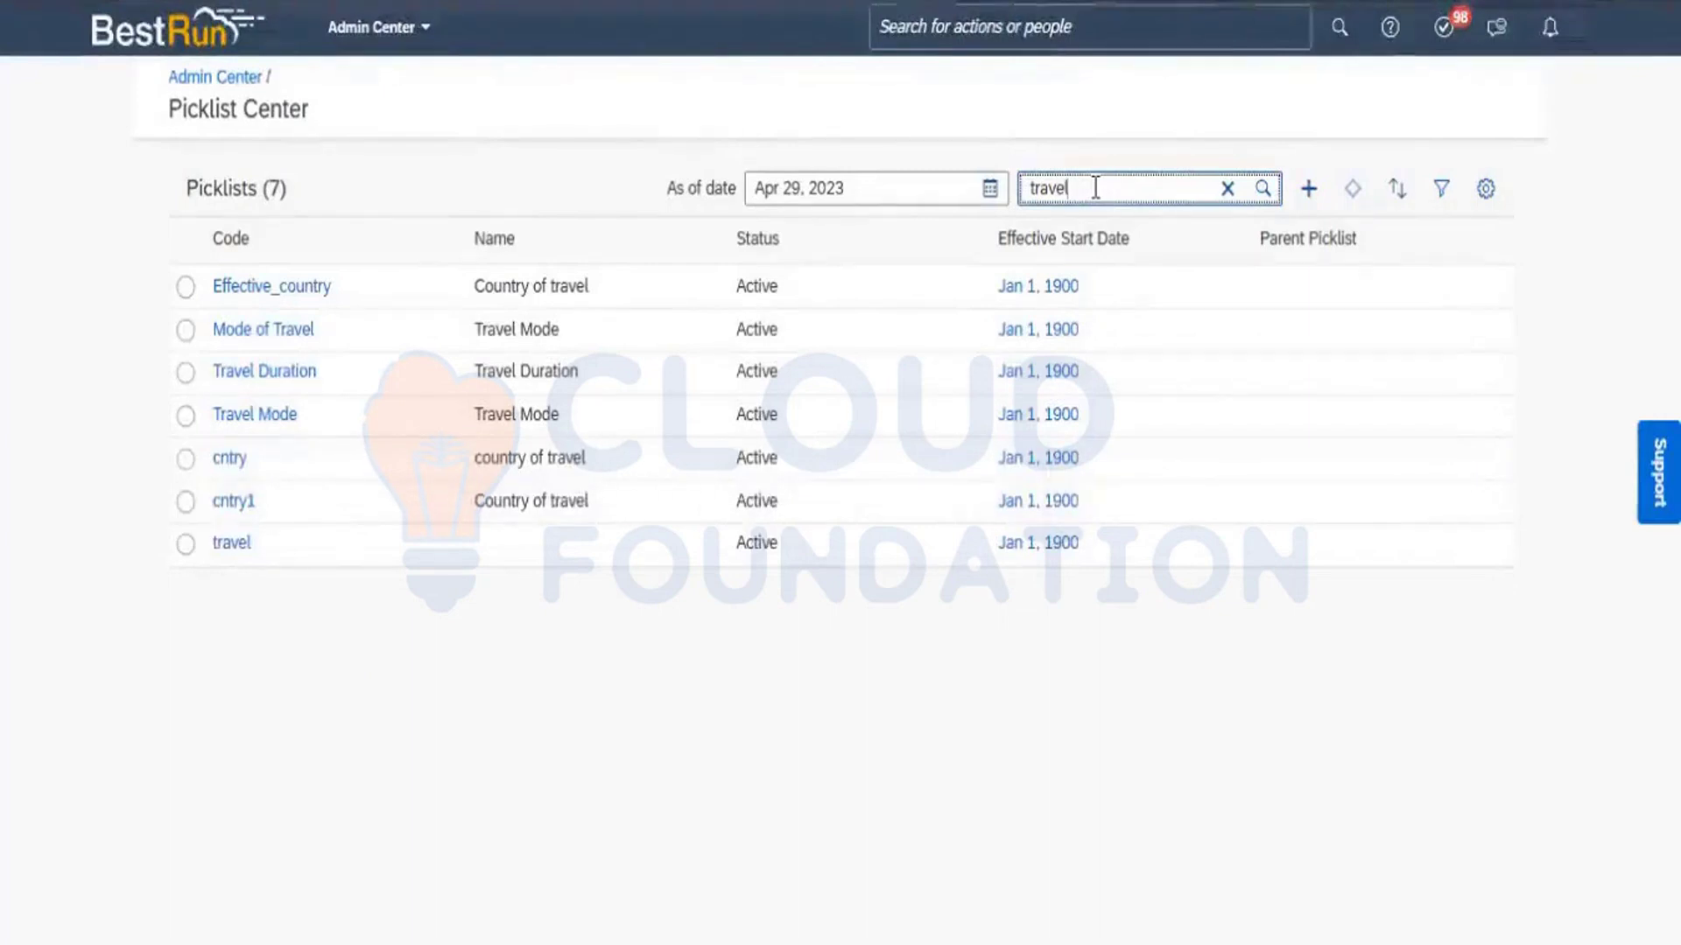
pyautogui.click(256, 417)
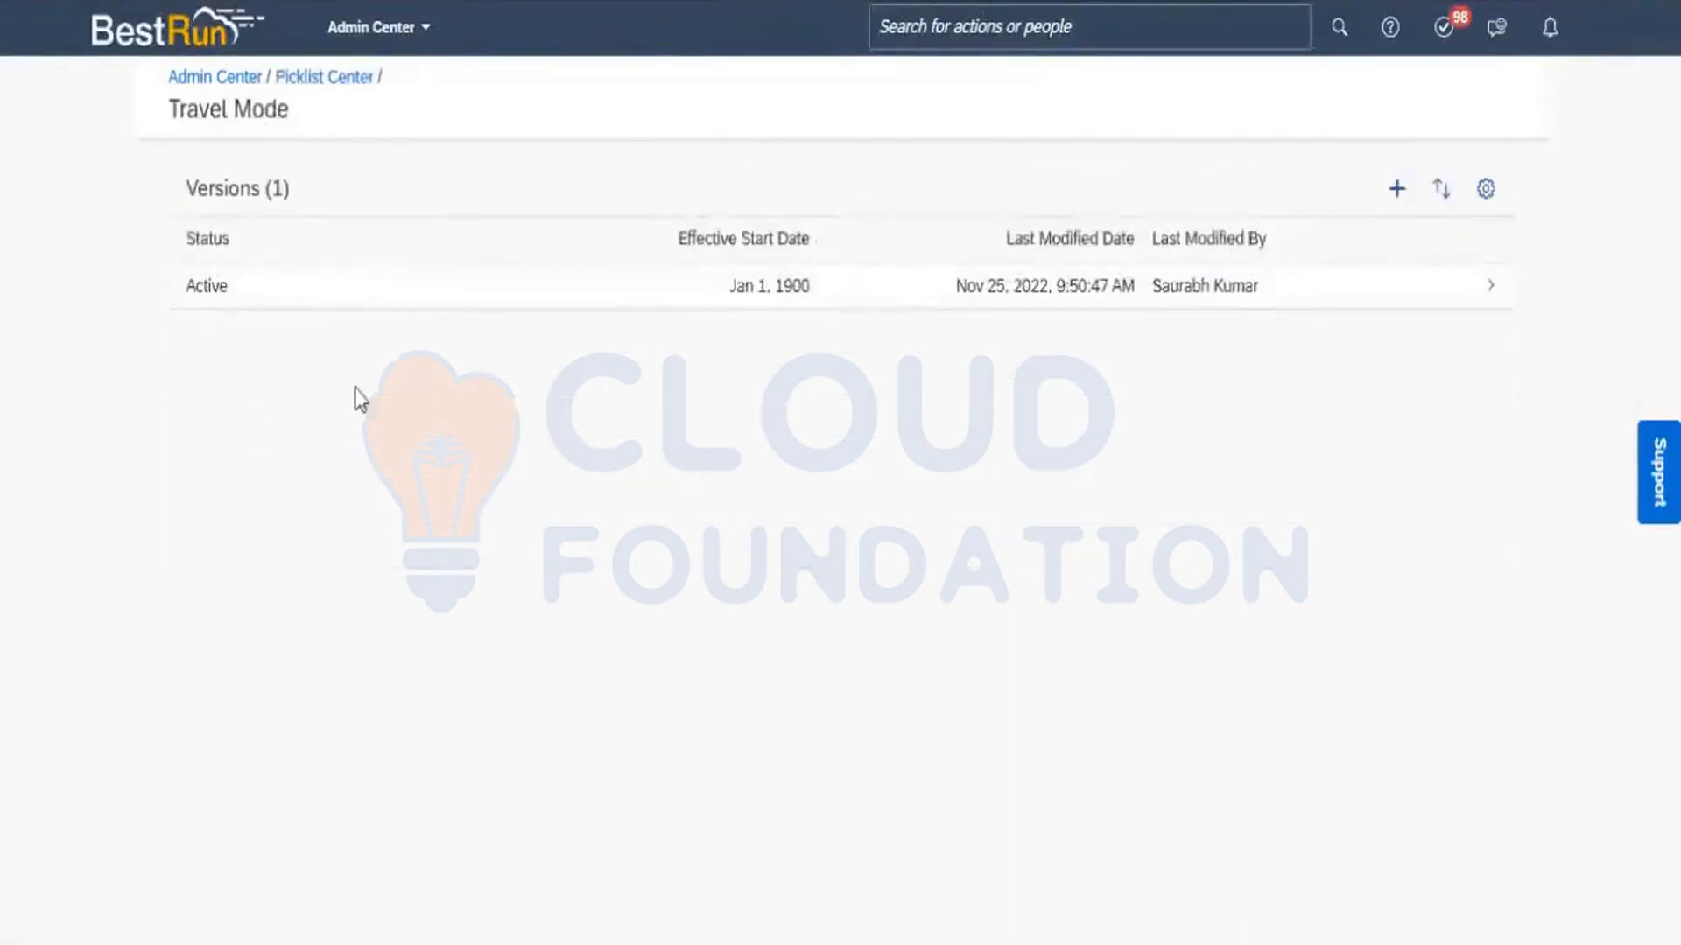
pyautogui.click(336, 300)
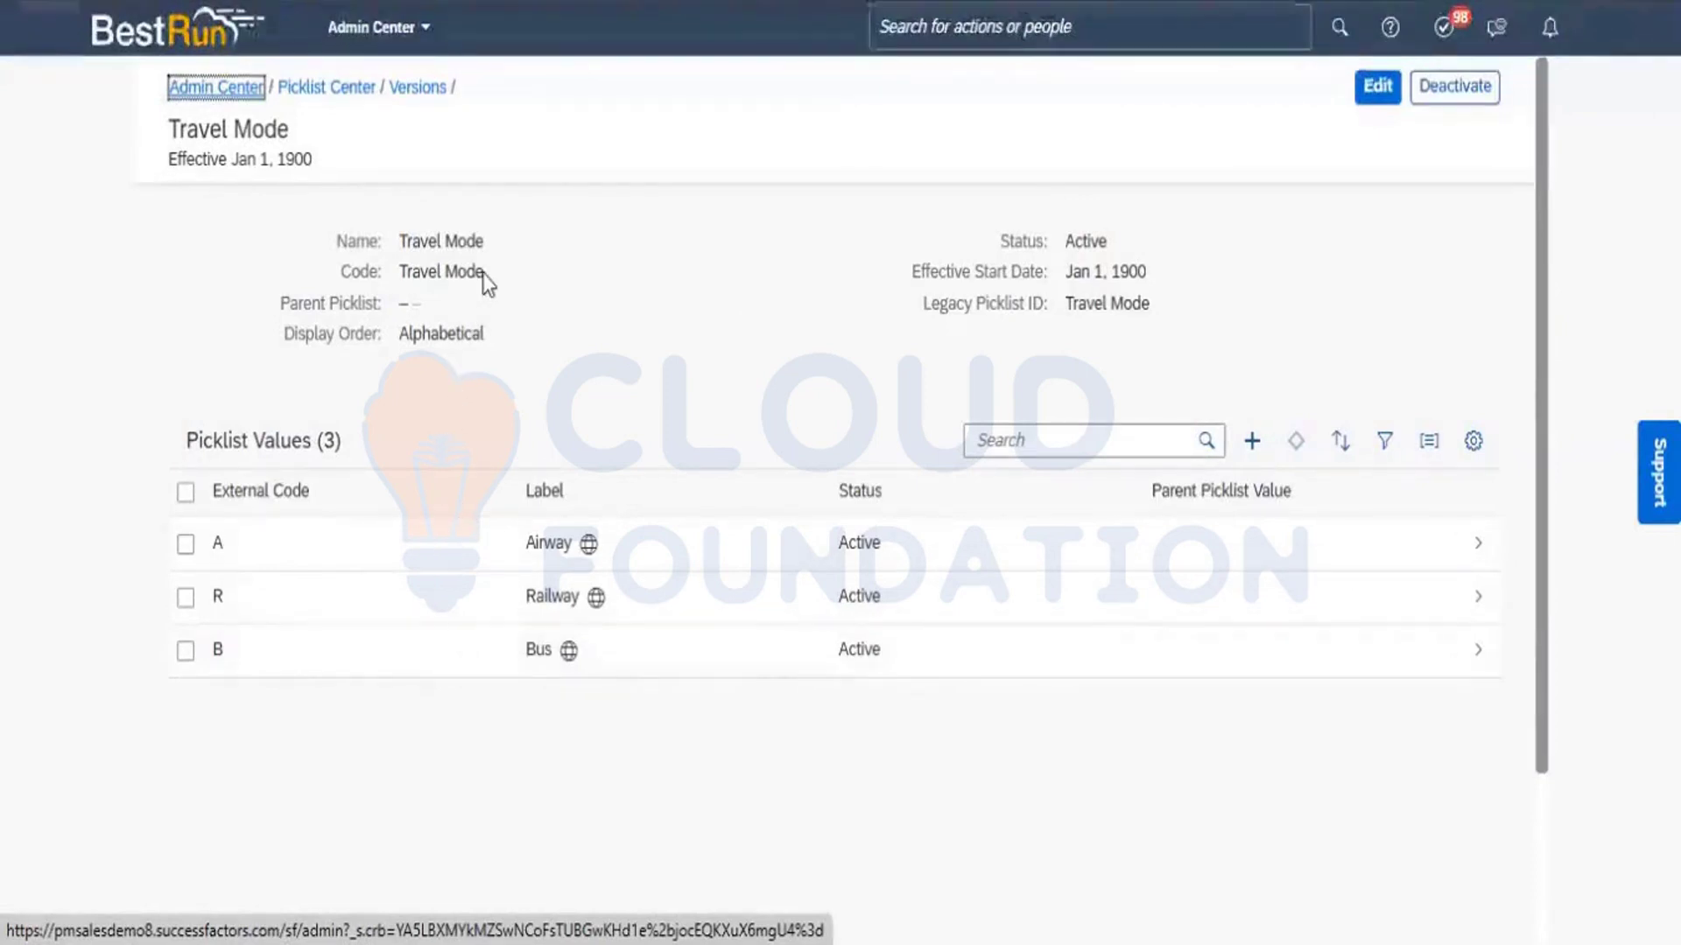
pyautogui.moveTo(481, 276); pyautogui.dragTo(397, 270)
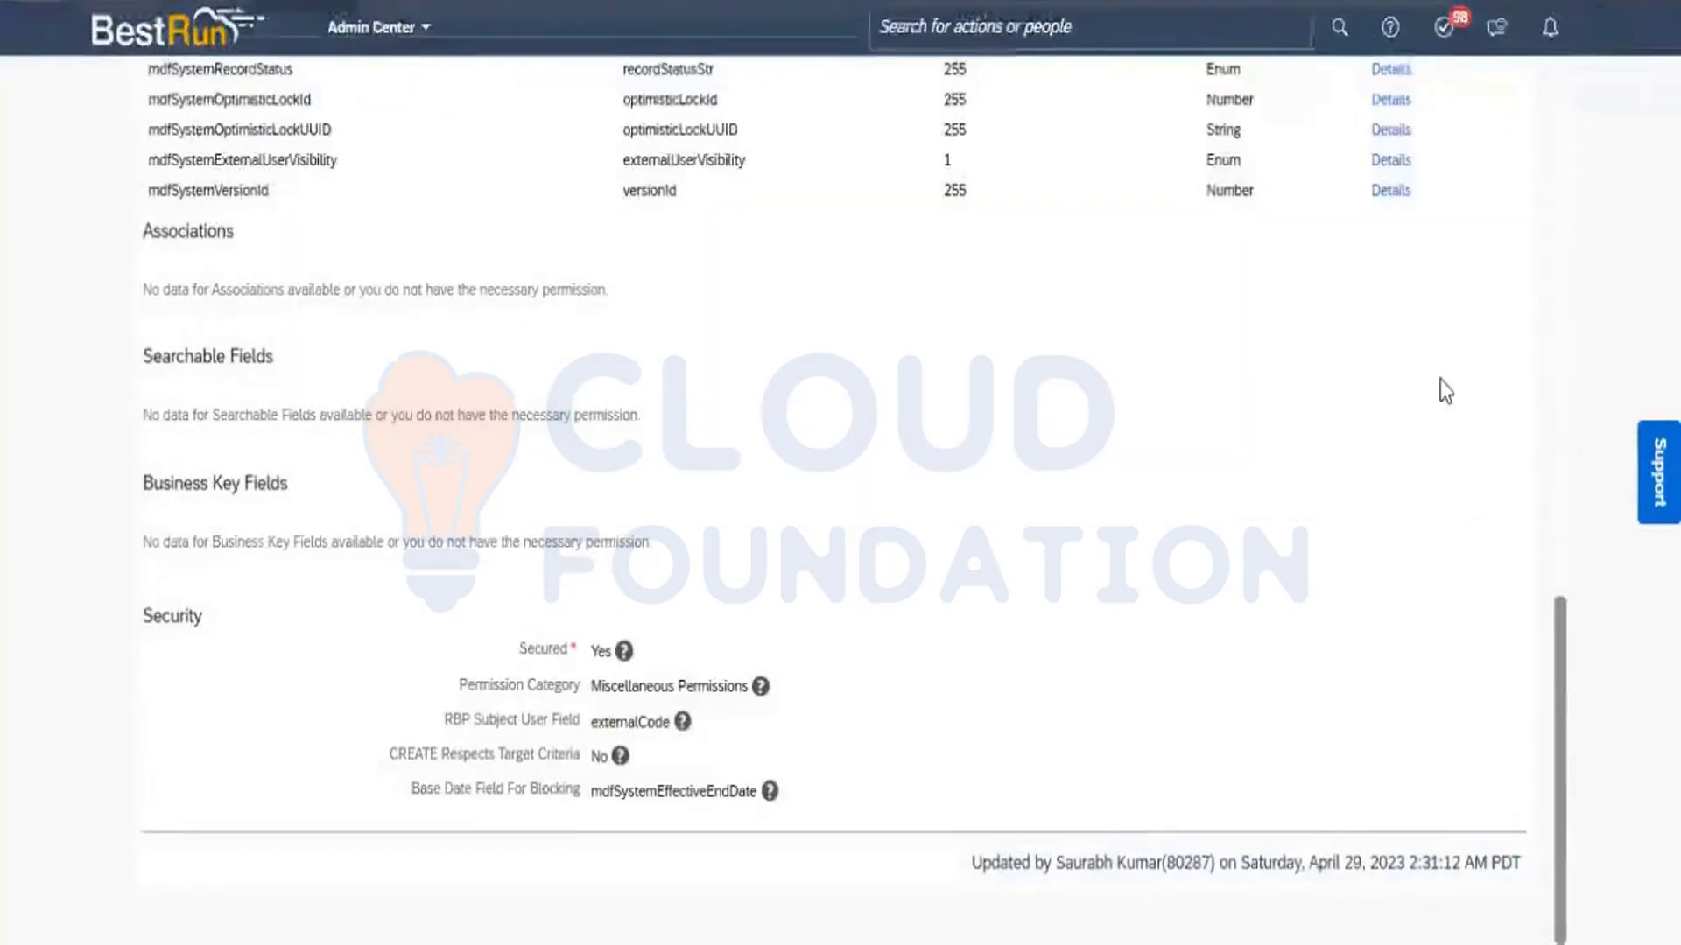
# Start a correction of the Travel Management ( TM ) object definition and open the details of its cust_travelmode field.
pyautogui.moveTo(1558, 665); pyautogui.dragTo(1532, 144)
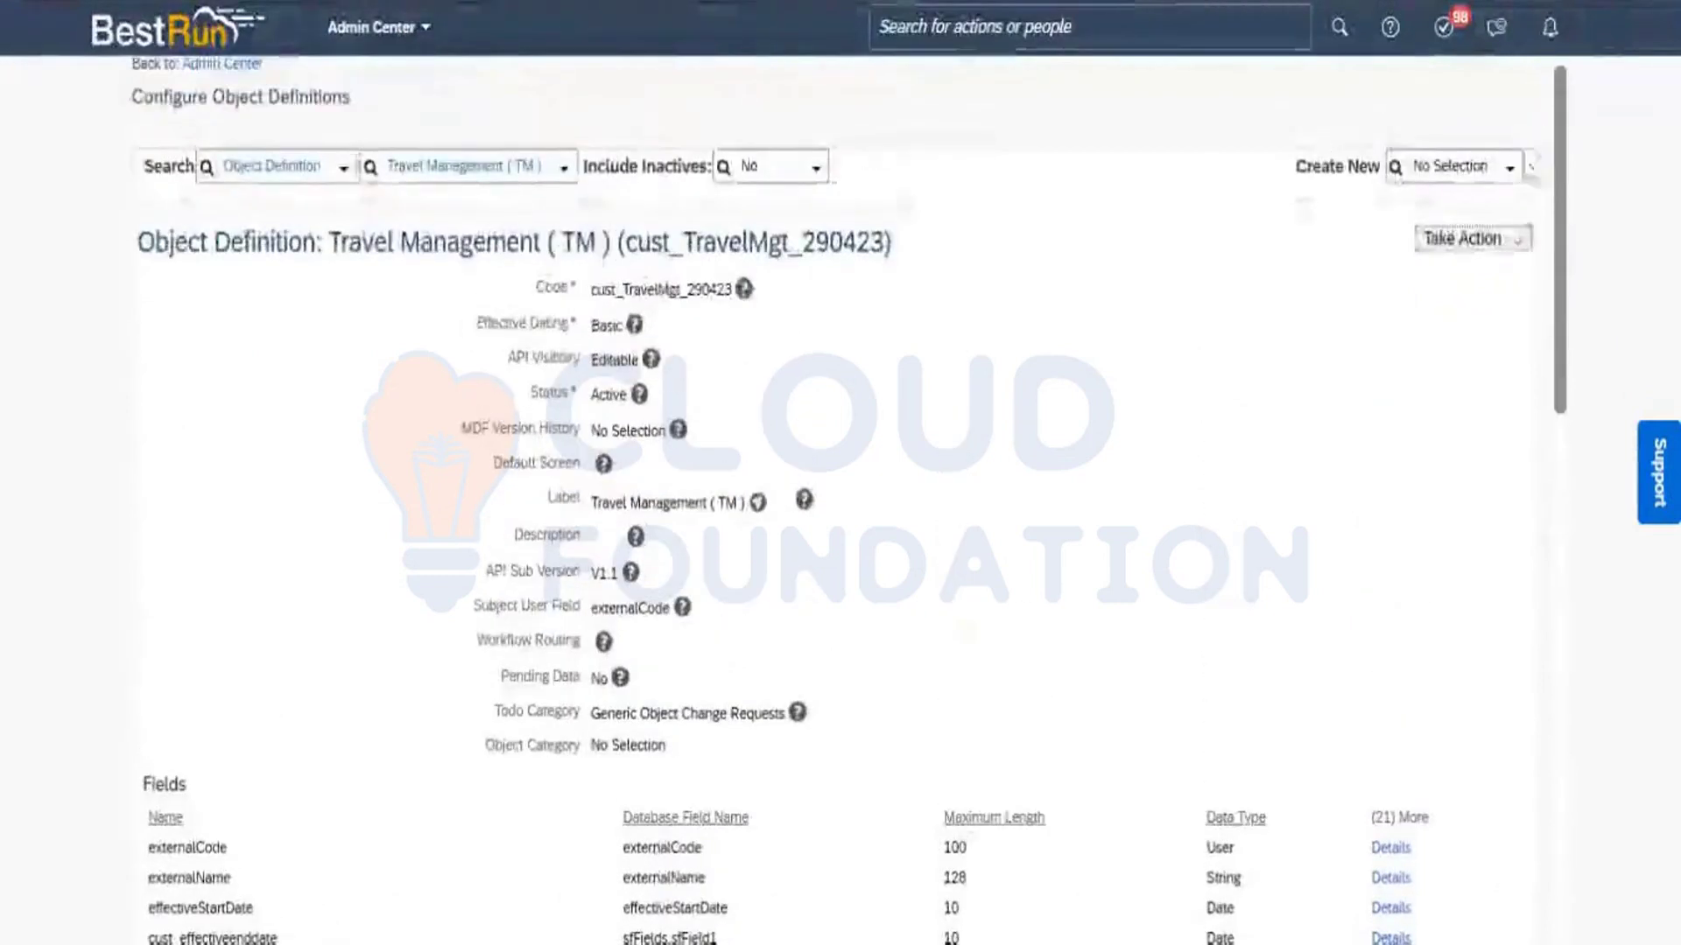
pyautogui.click(1522, 241)
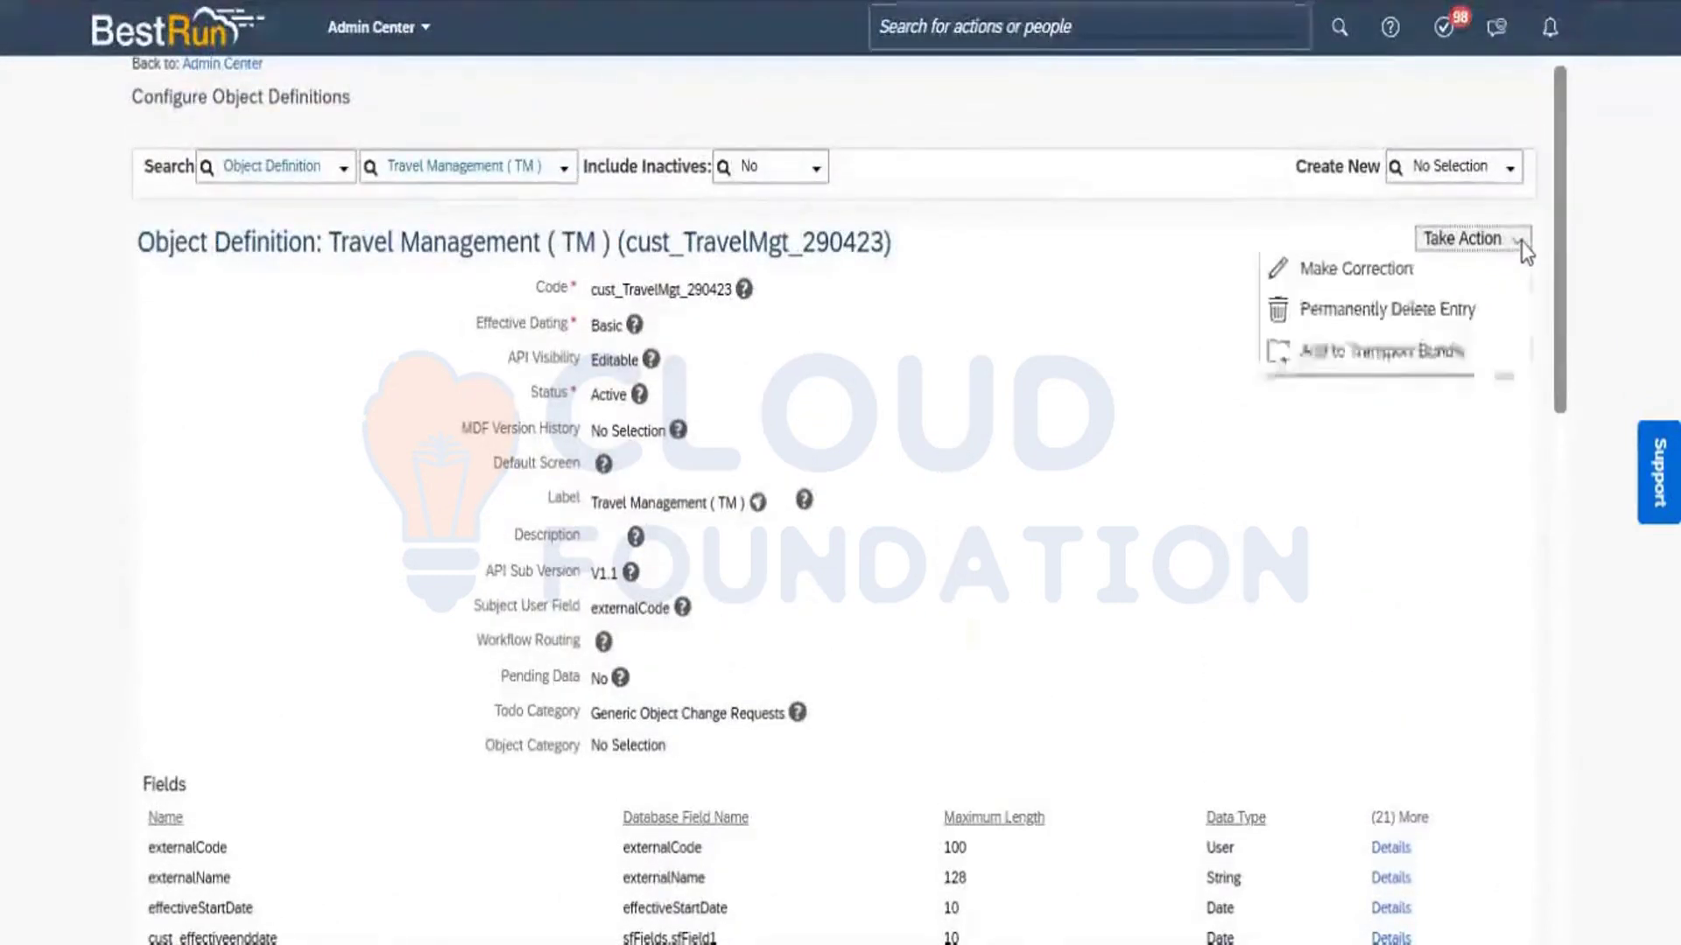
pyautogui.click(1457, 278)
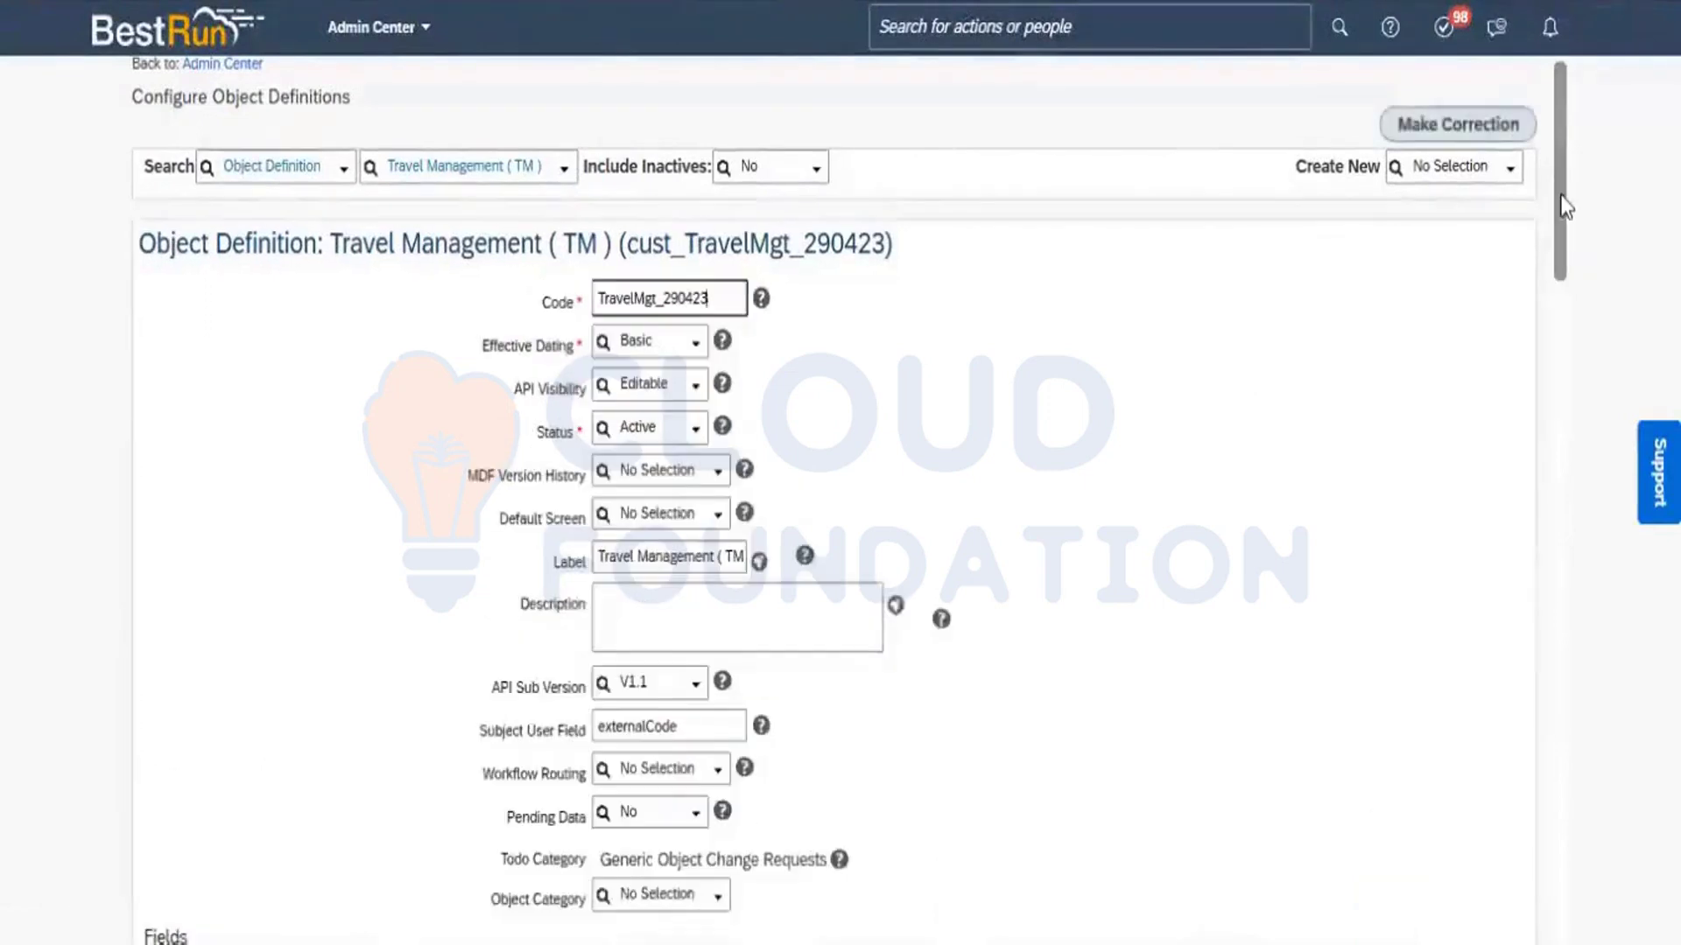
pyautogui.moveTo(1561, 195); pyautogui.dragTo(1579, 407)
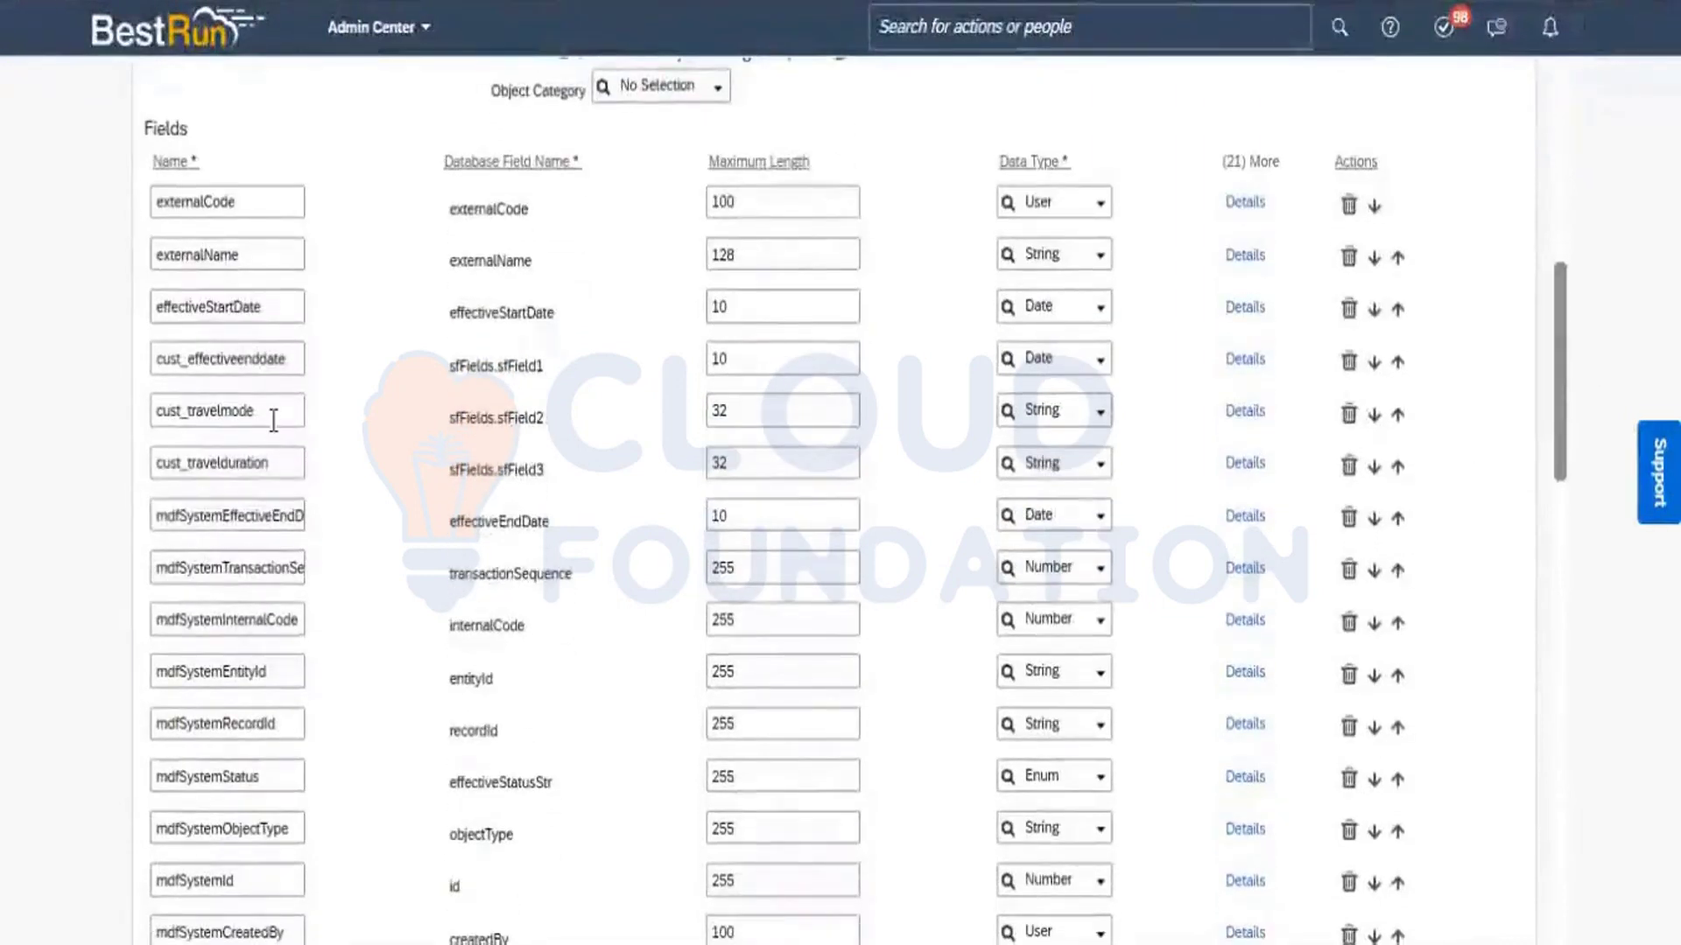
pyautogui.click(1242, 411)
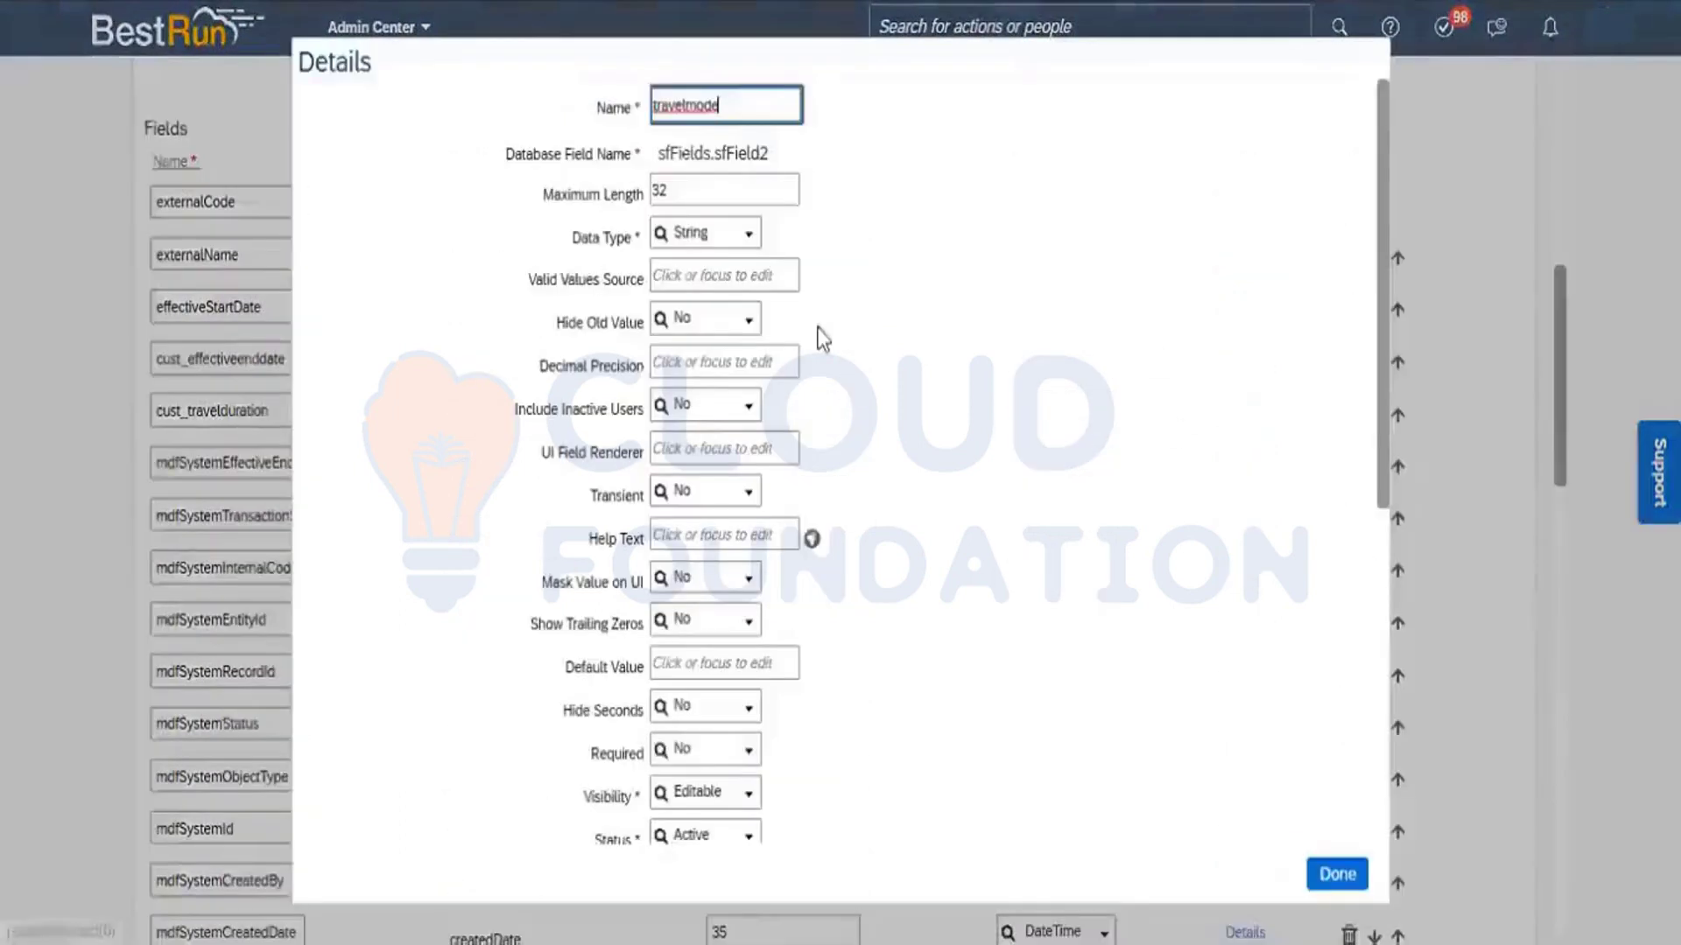
# Set the cust_travelmode field's data type to Picklist with Travel Mode as its valid values source, and accept the field details.
pyautogui.click(750, 233)
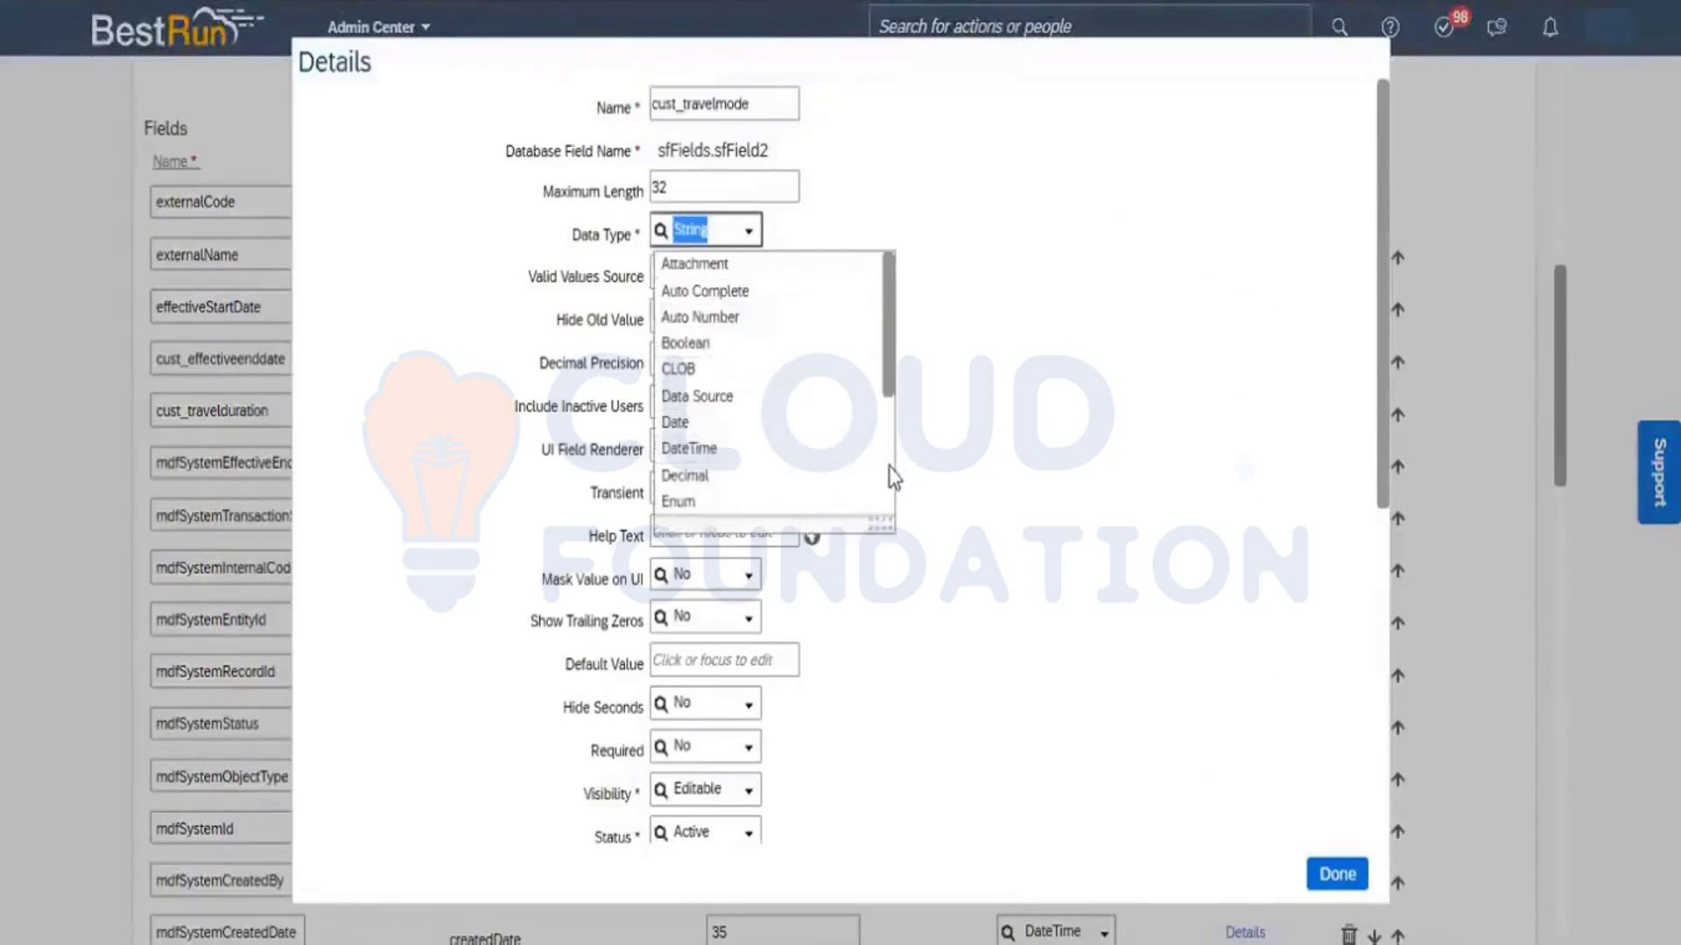
pyautogui.scroll(-3, 893, 477)
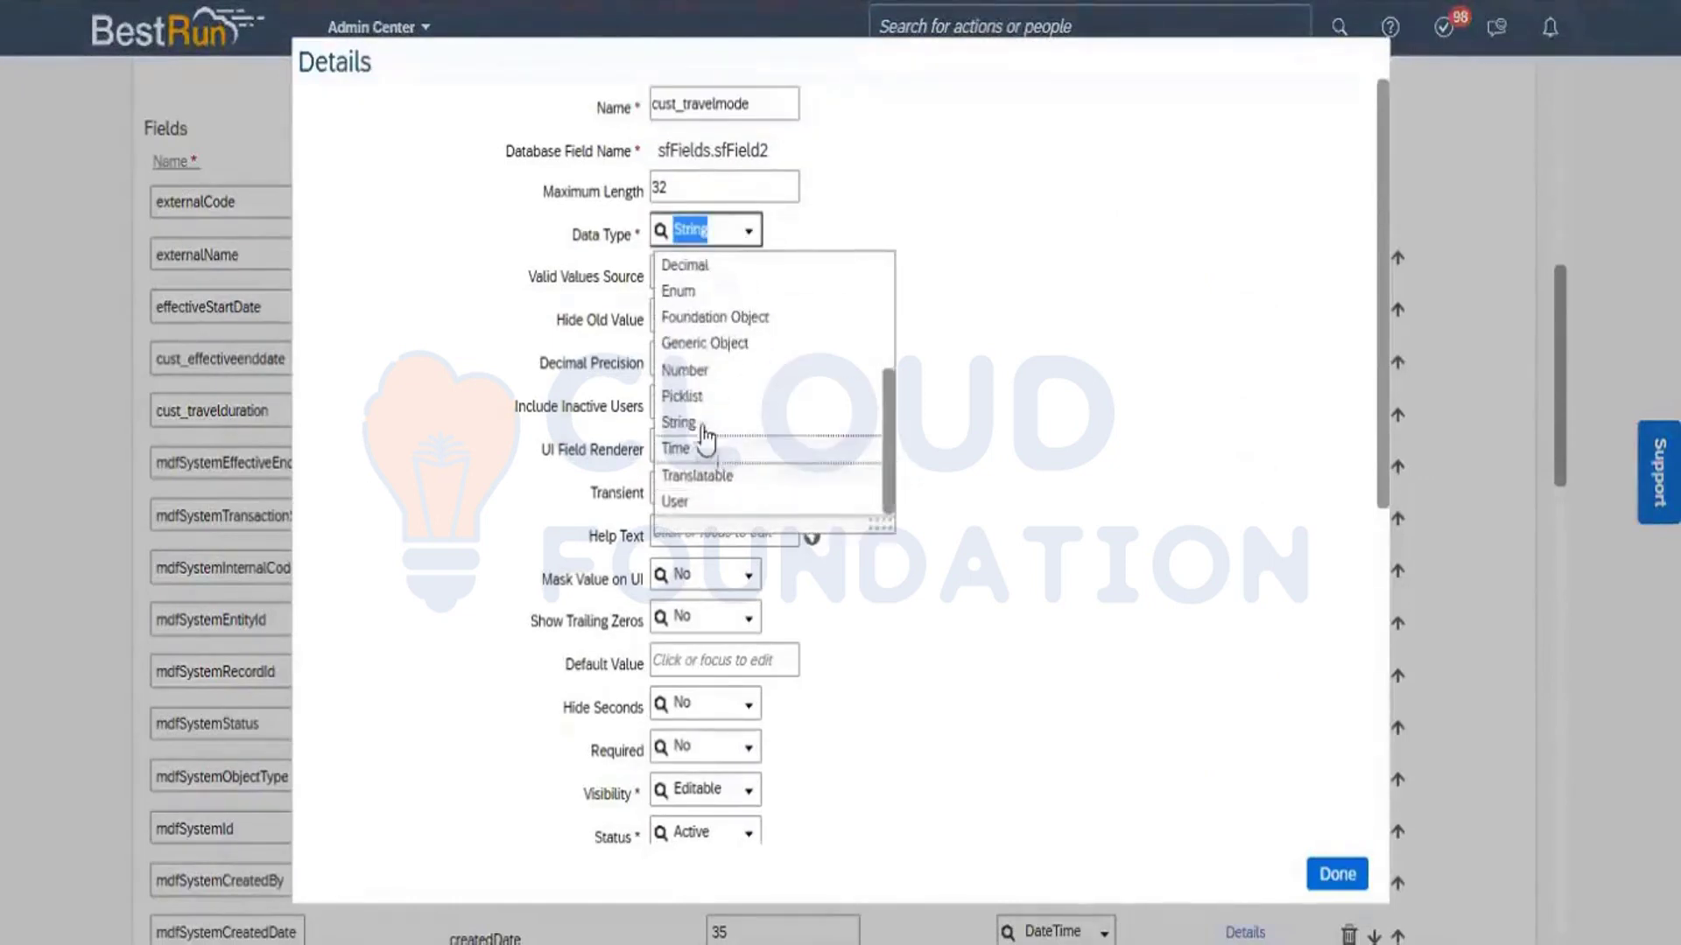
pyautogui.click(700, 399)
pyautogui.click(689, 271)
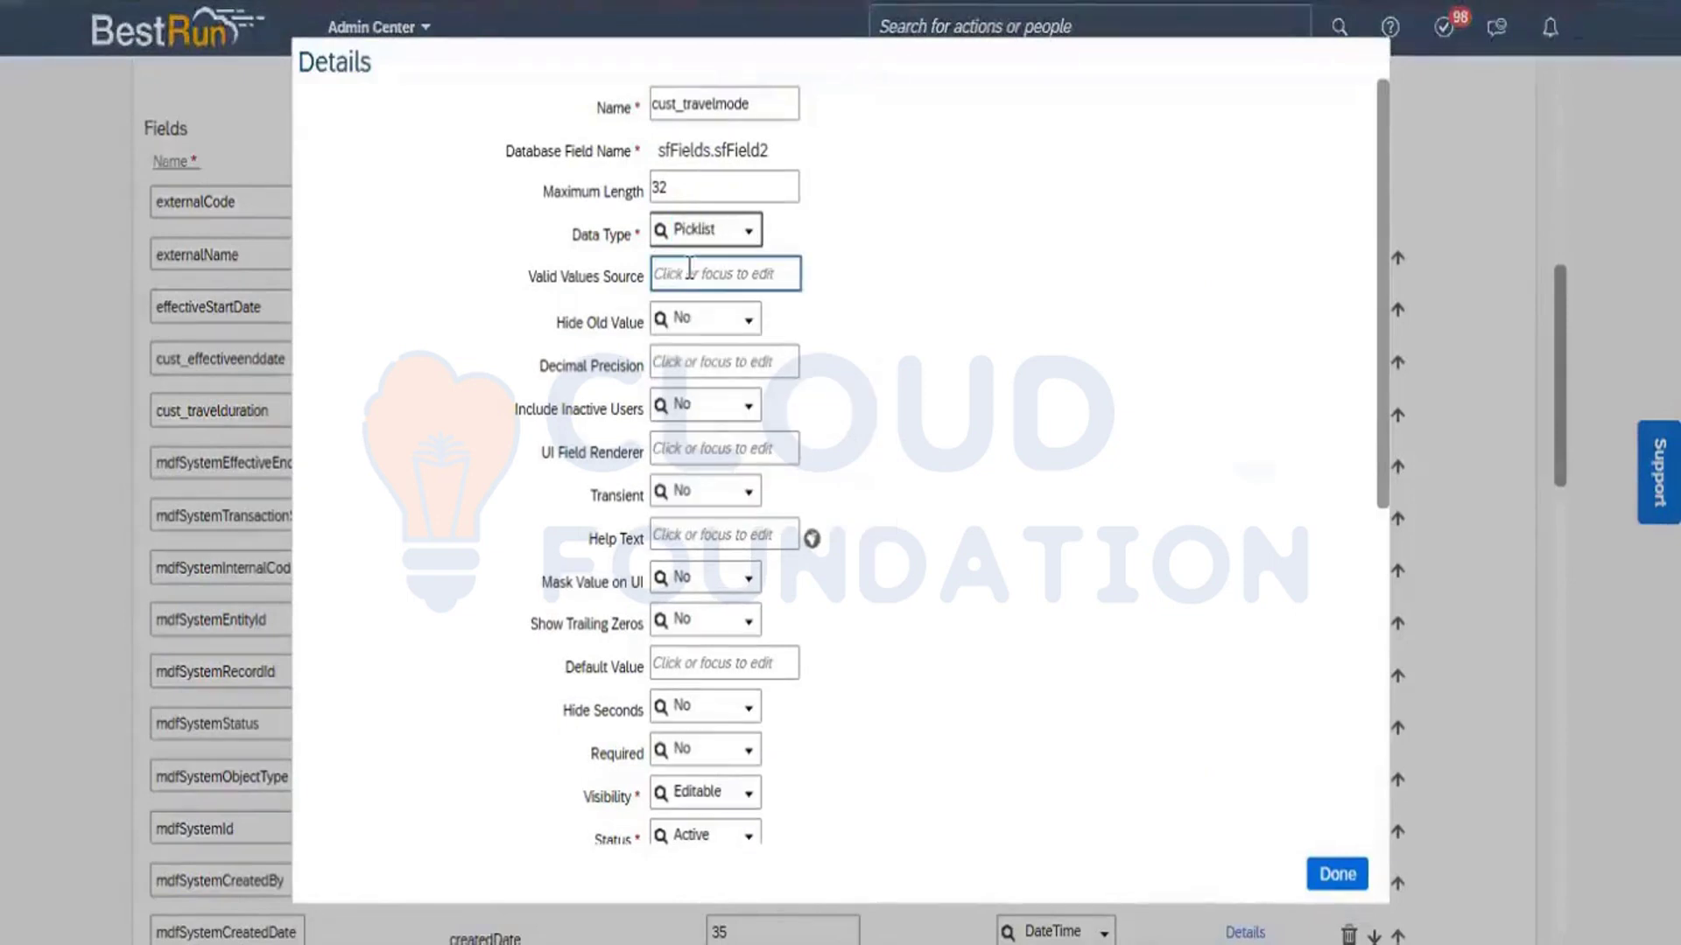
pyautogui.write('Travel Mode')
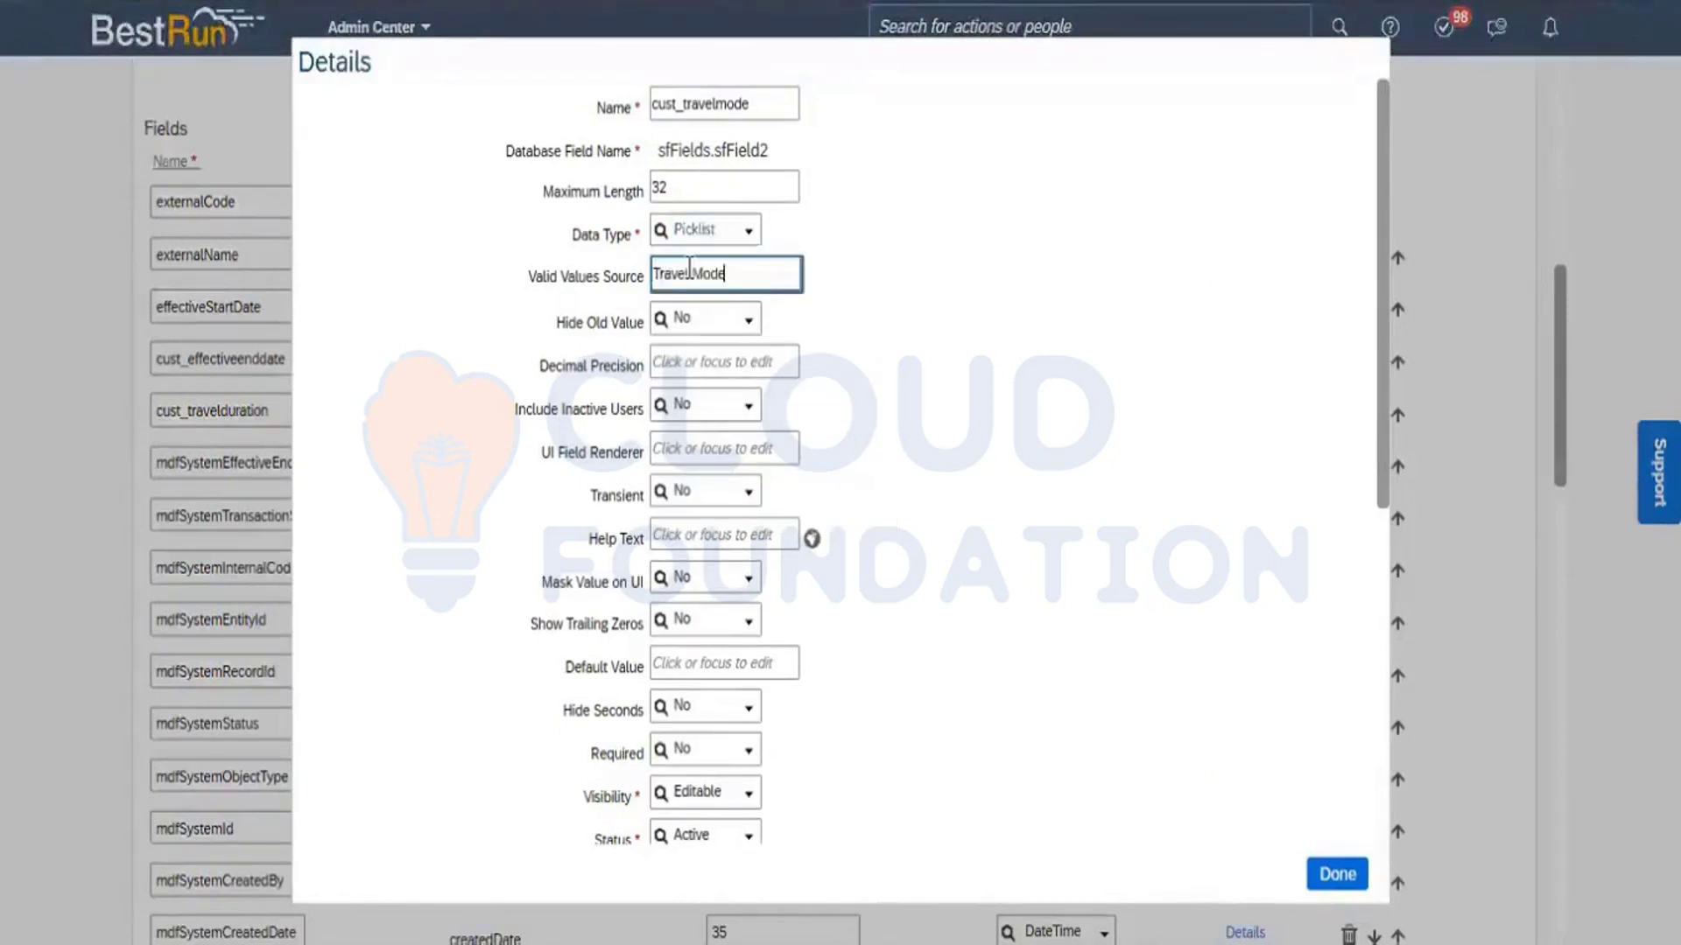
pyautogui.click(945, 360)
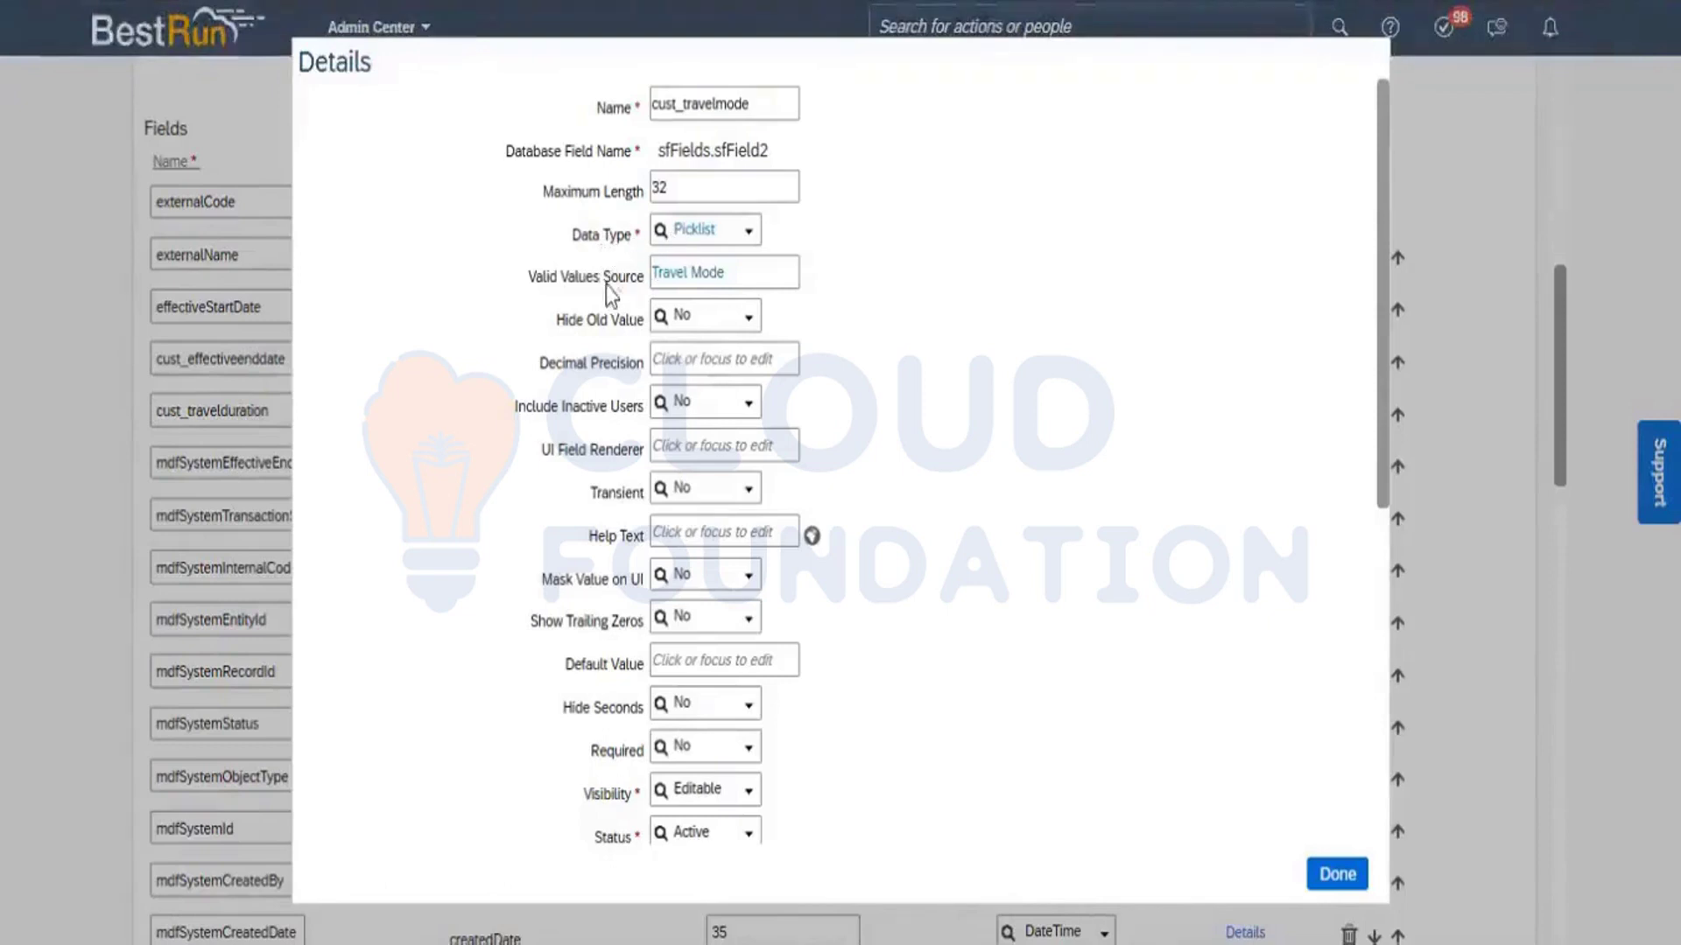
pyautogui.click(662, 282)
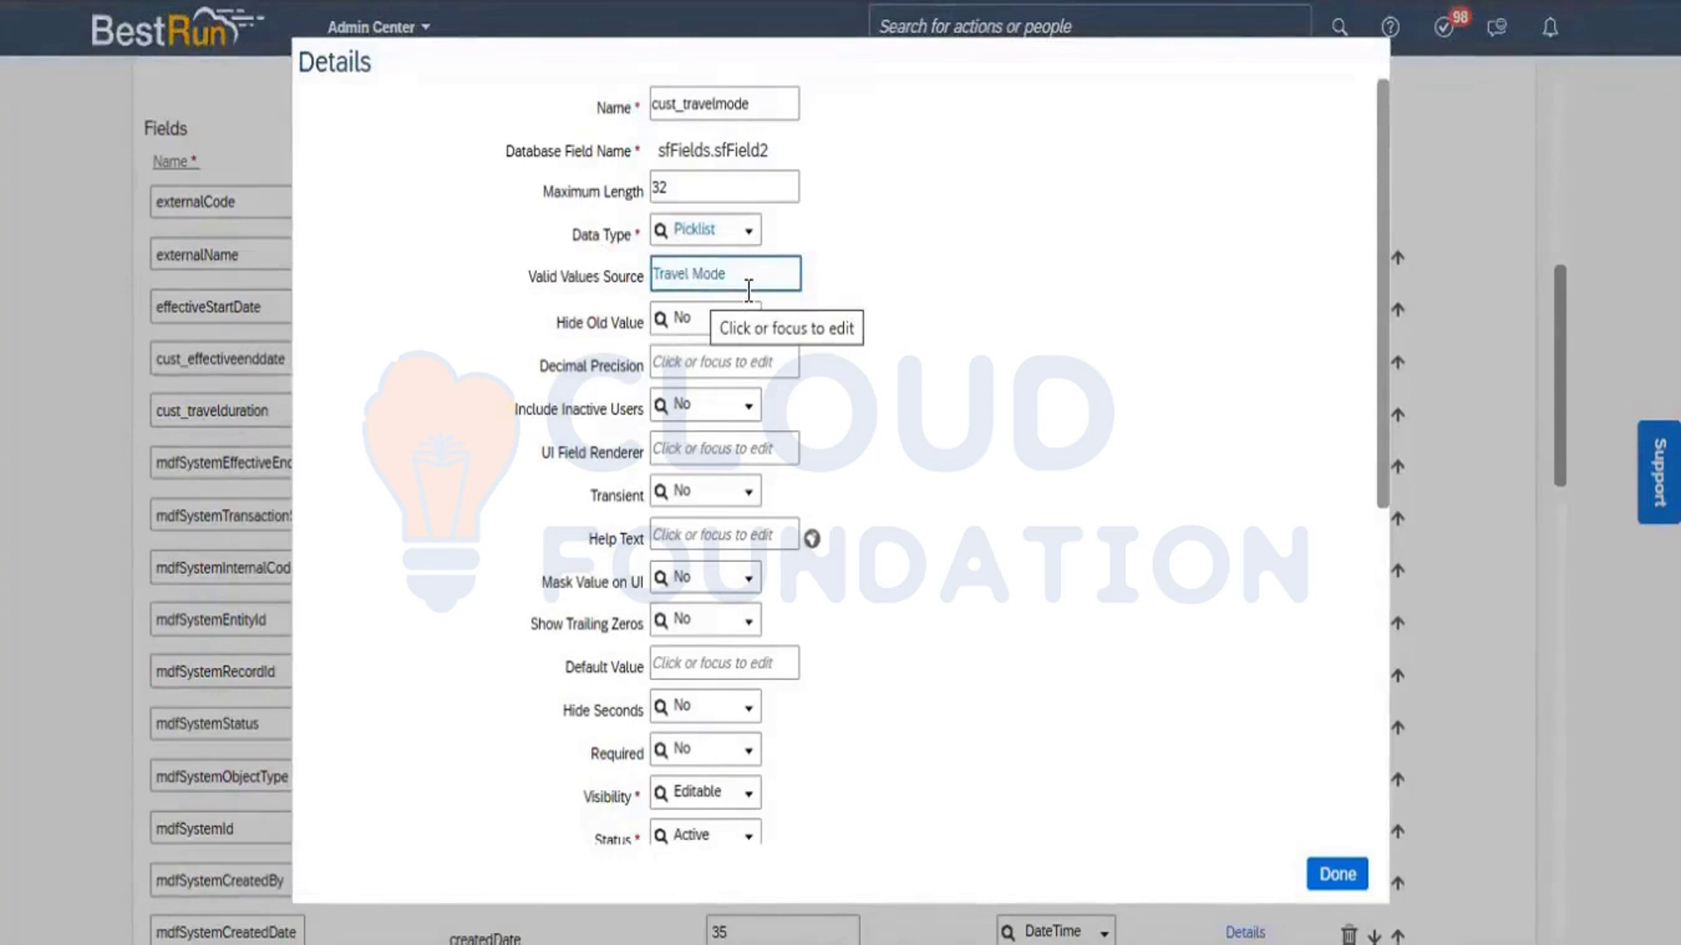
pyautogui.click(1327, 771)
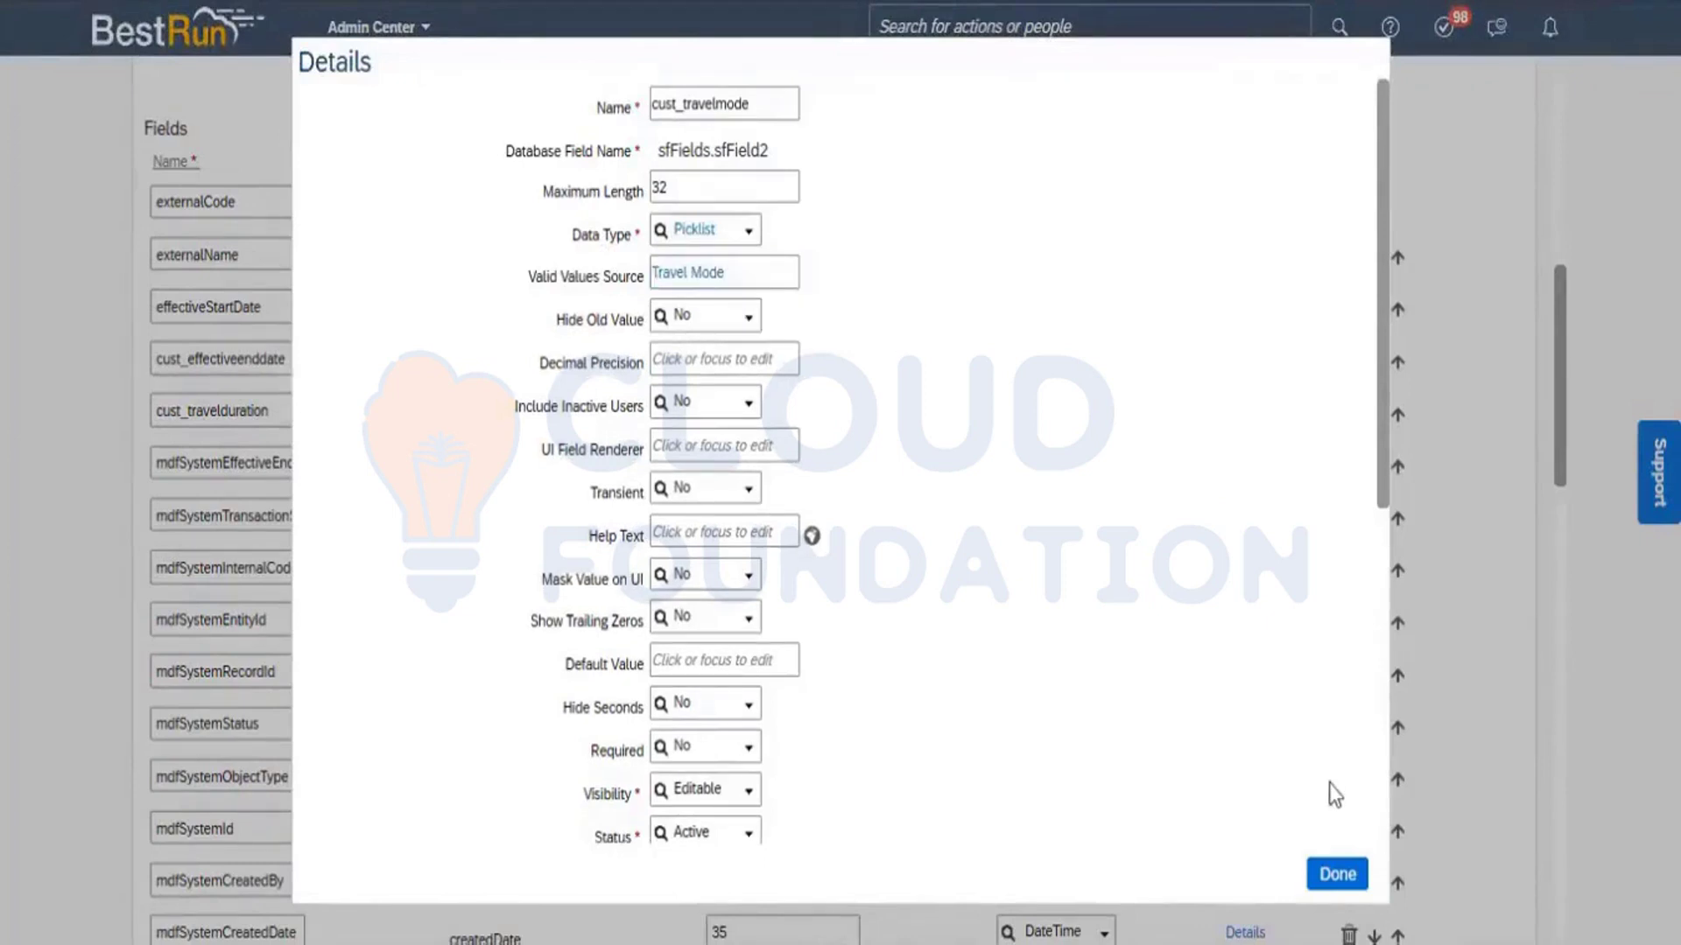
pyautogui.click(1337, 874)
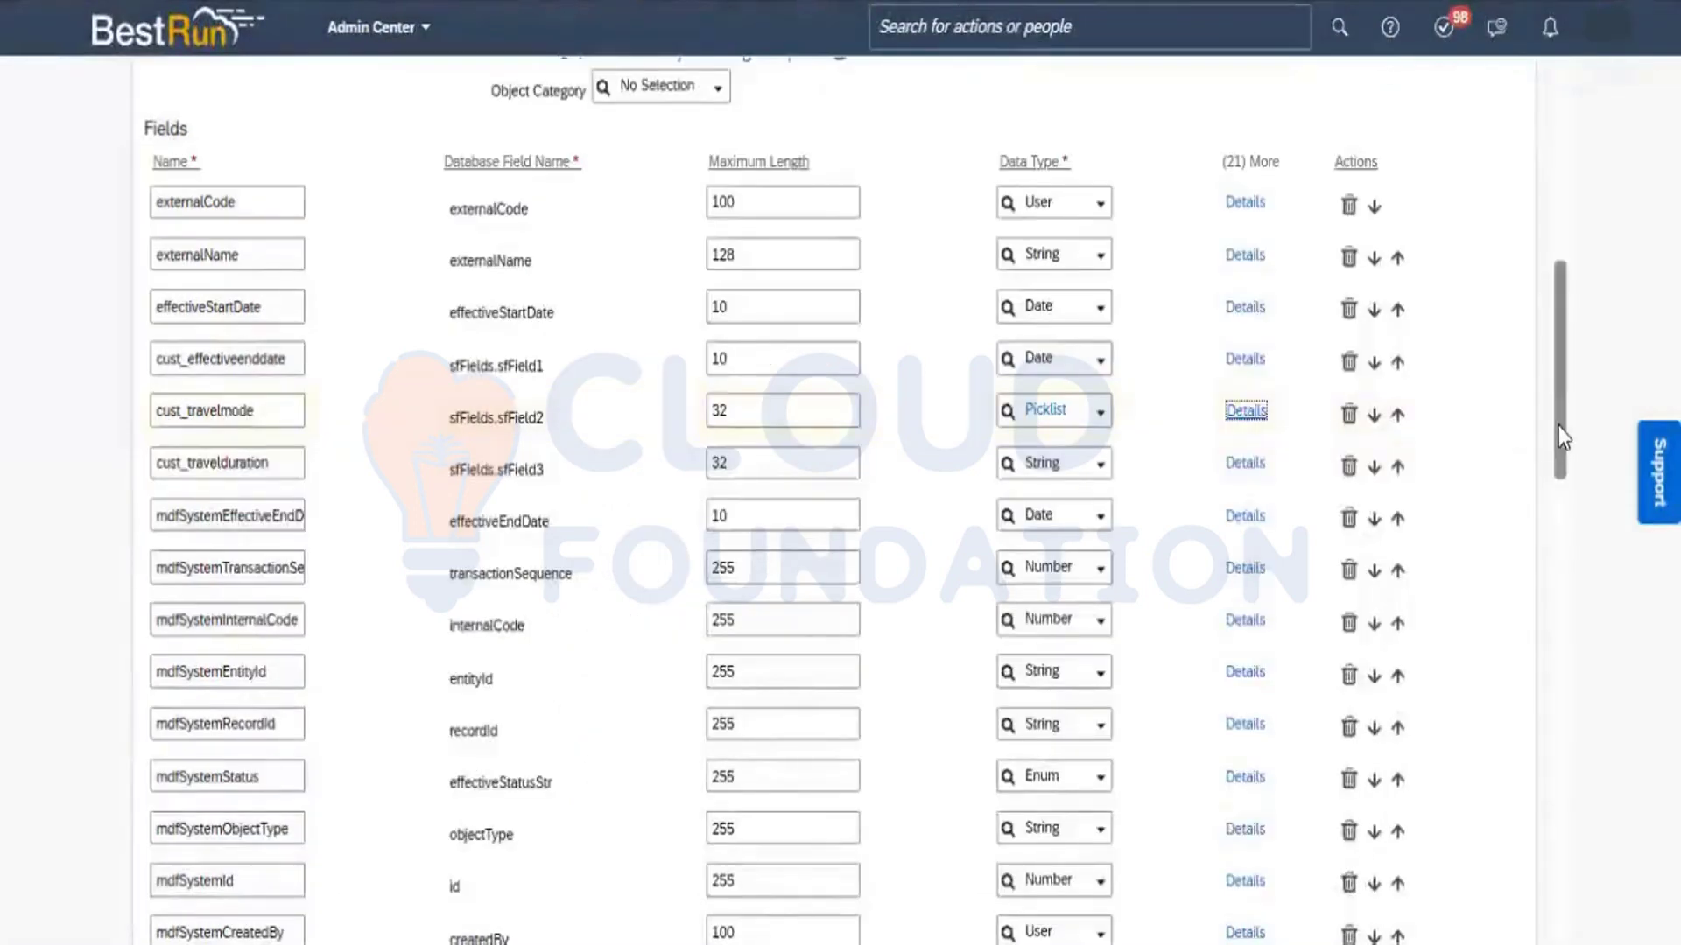
# Save the corrected Travel Management ( TM ) object definition and confirm the data type change for cust_travelmode.
pyautogui.moveTo(1559, 429); pyautogui.dragTo(1582, 864)
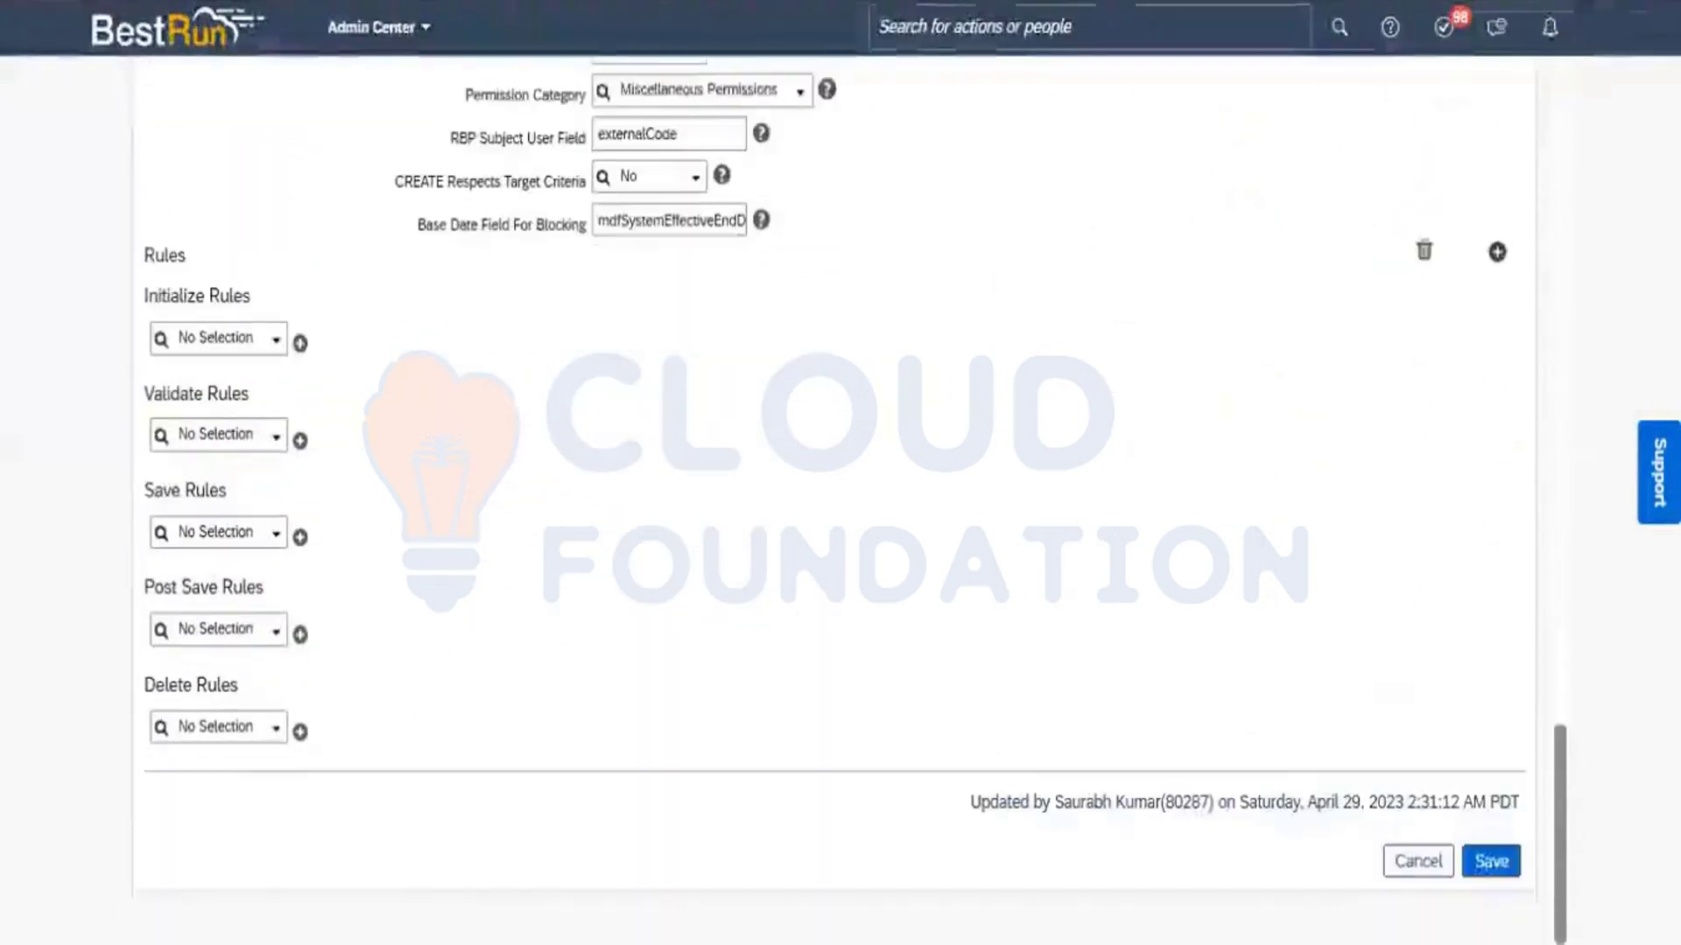
pyautogui.click(1489, 863)
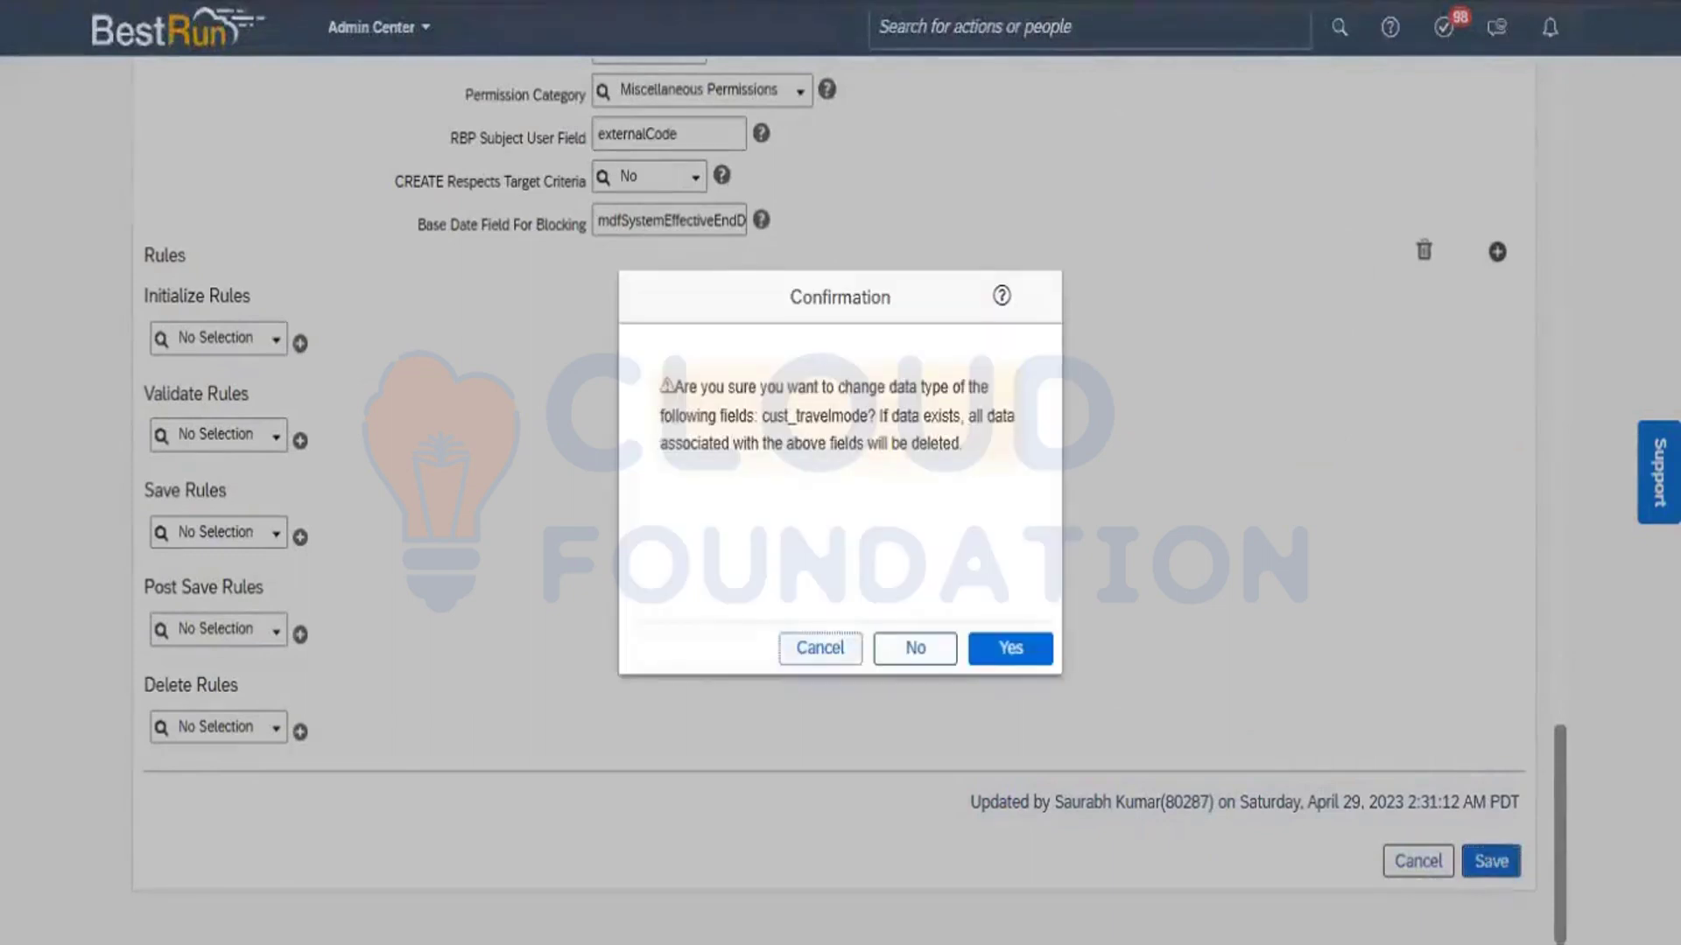
pyautogui.click(1001, 649)
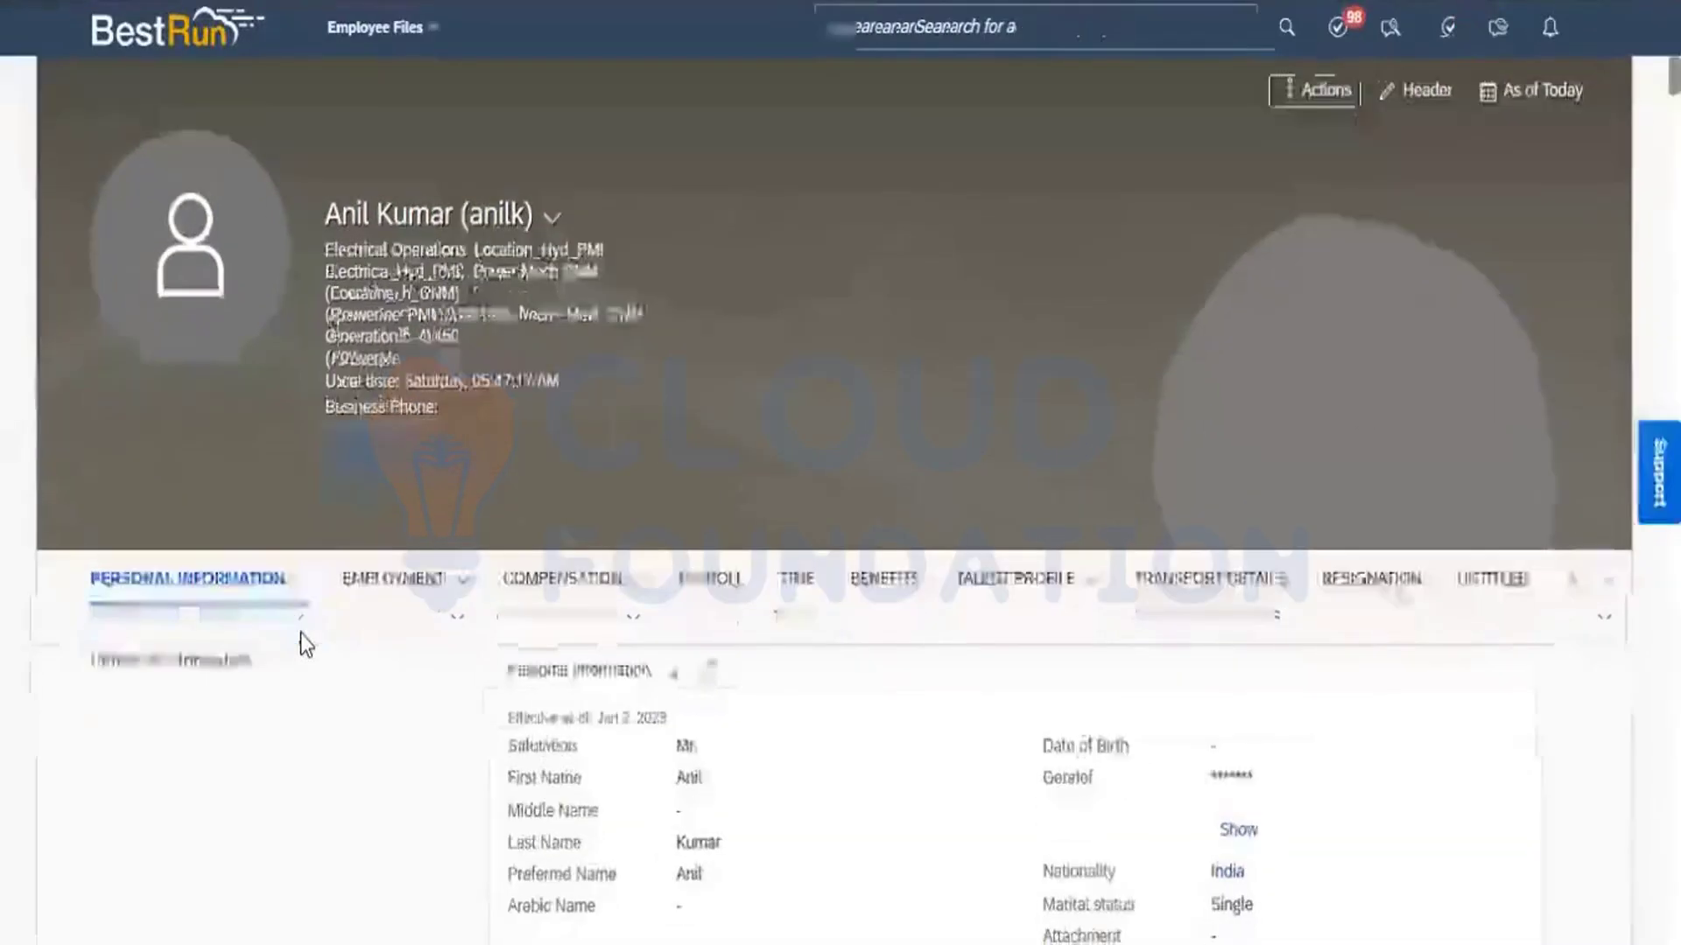
# Check the Travel Mode options in the employee's Travel Management ( TM ) form, then close it without saving.
pyautogui.moveTo(300, 601)
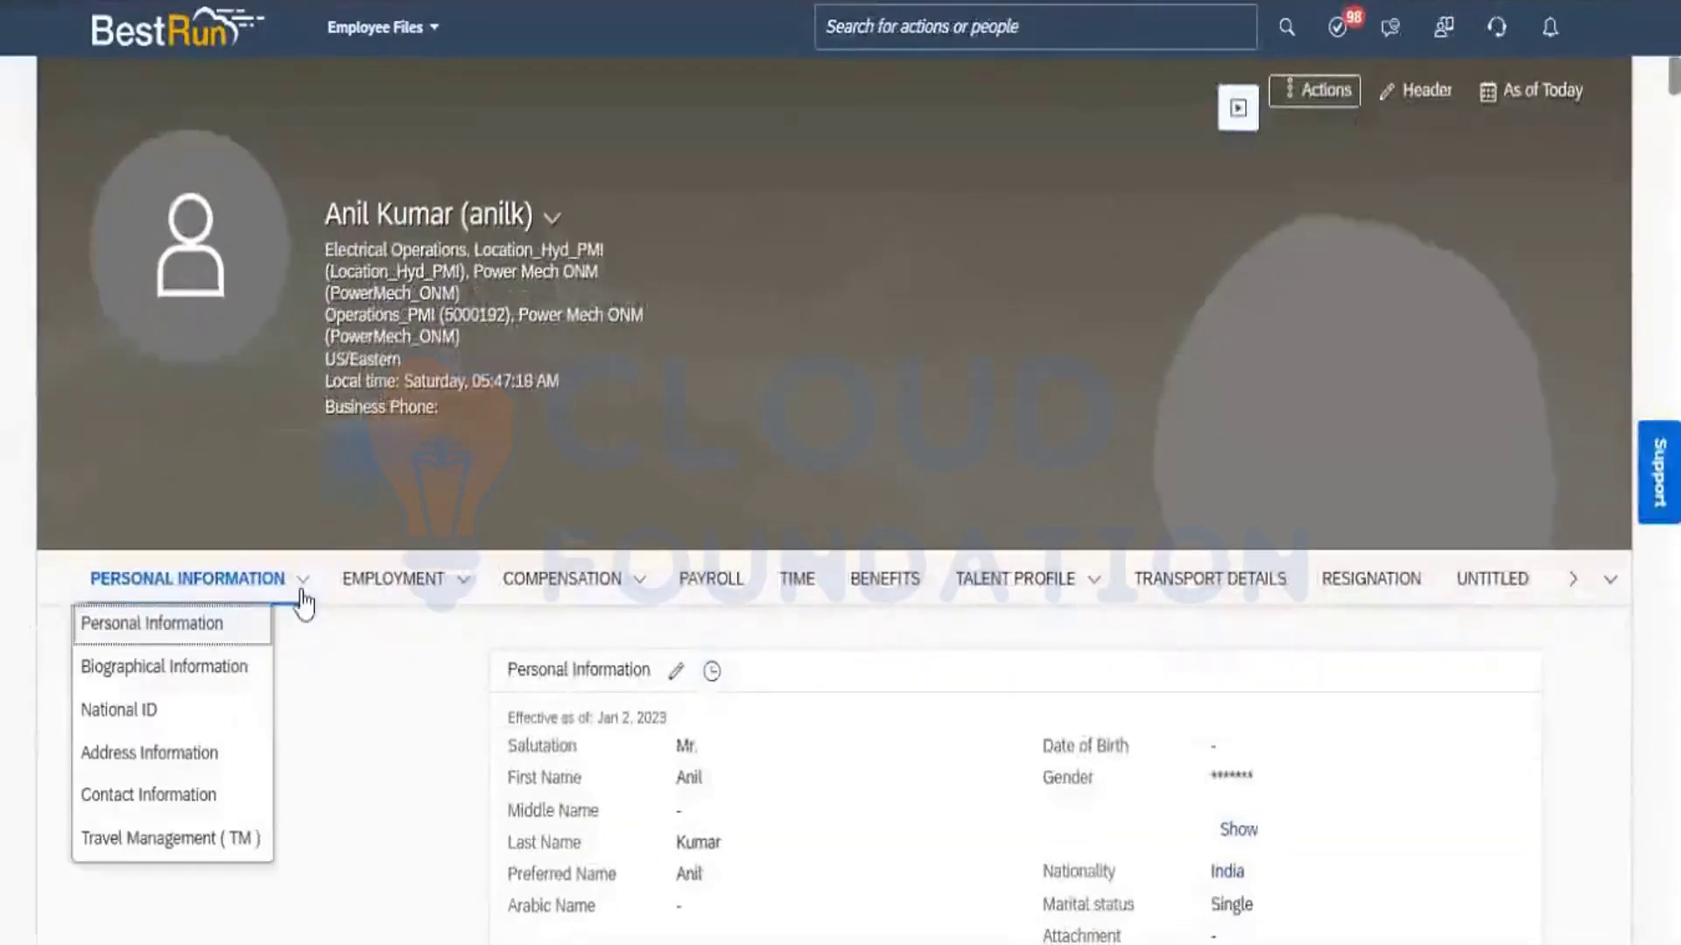
pyautogui.click(195, 836)
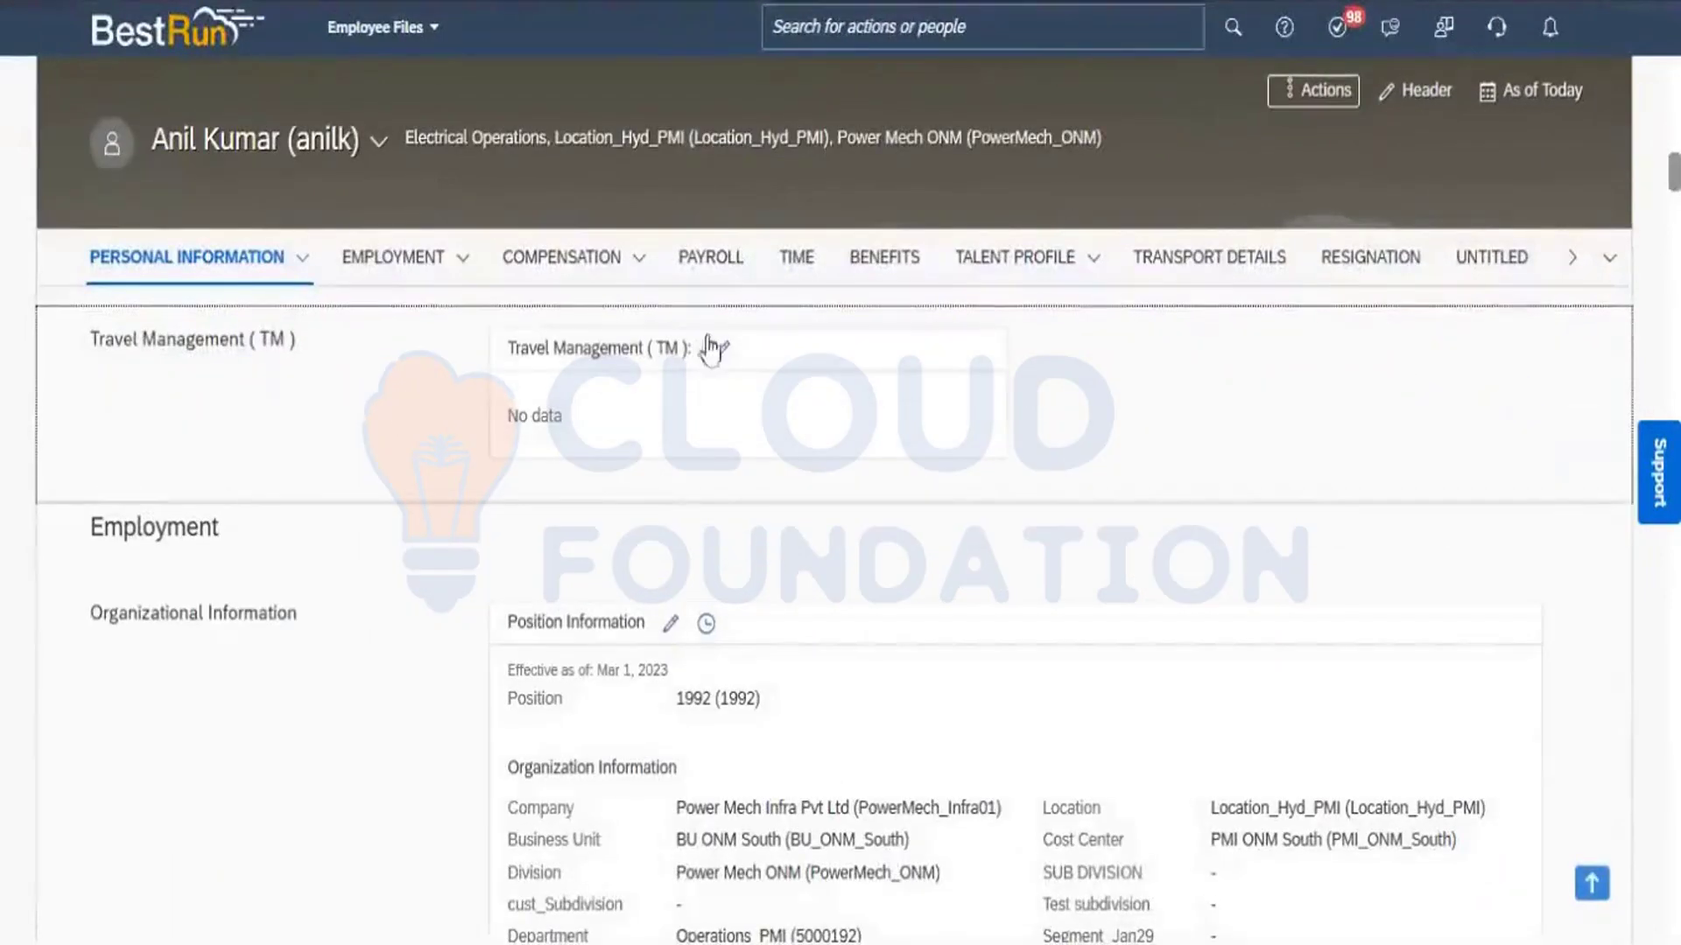
pyautogui.click(719, 351)
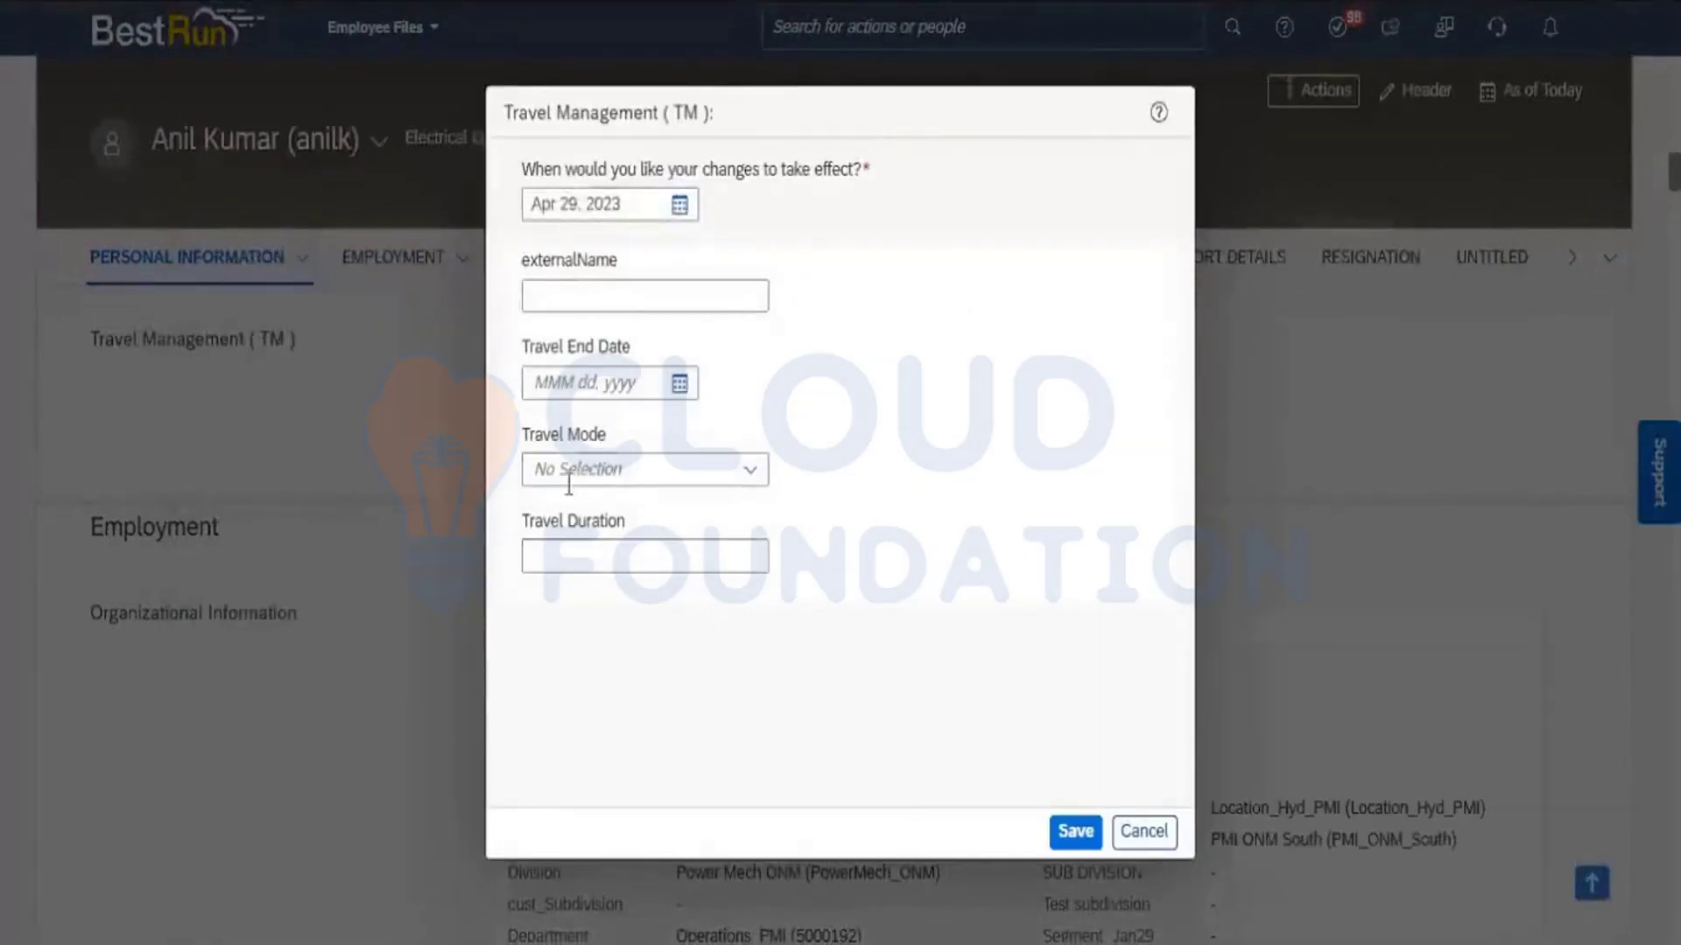
pyautogui.click(747, 480)
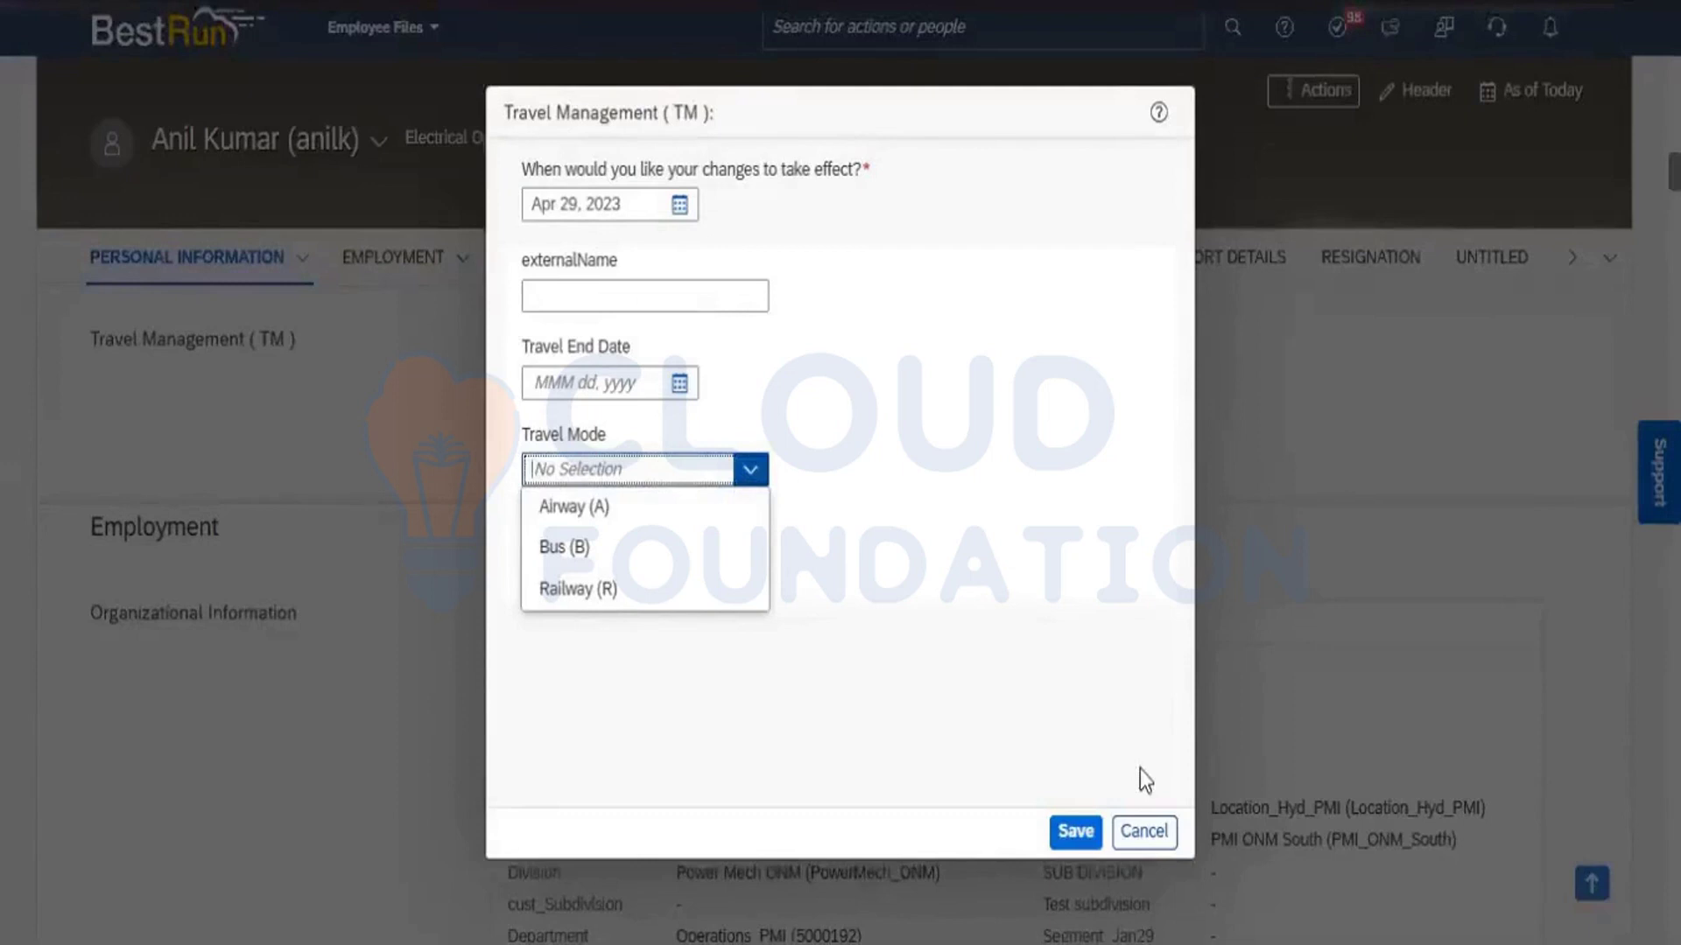
pyautogui.click(1168, 832)
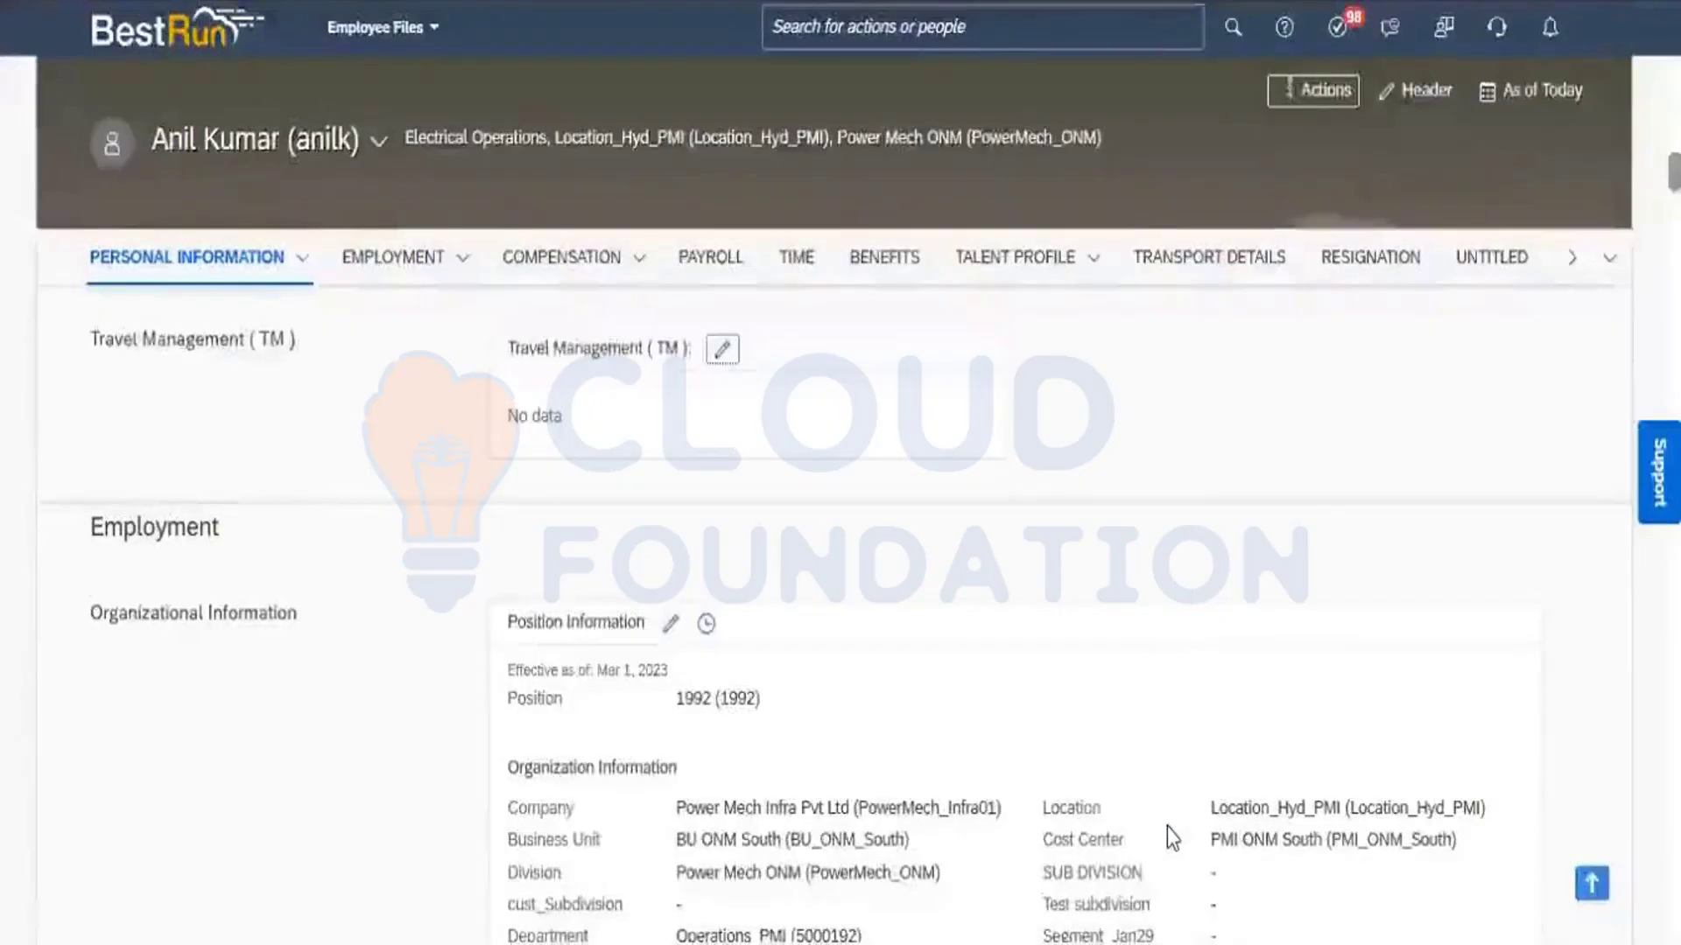